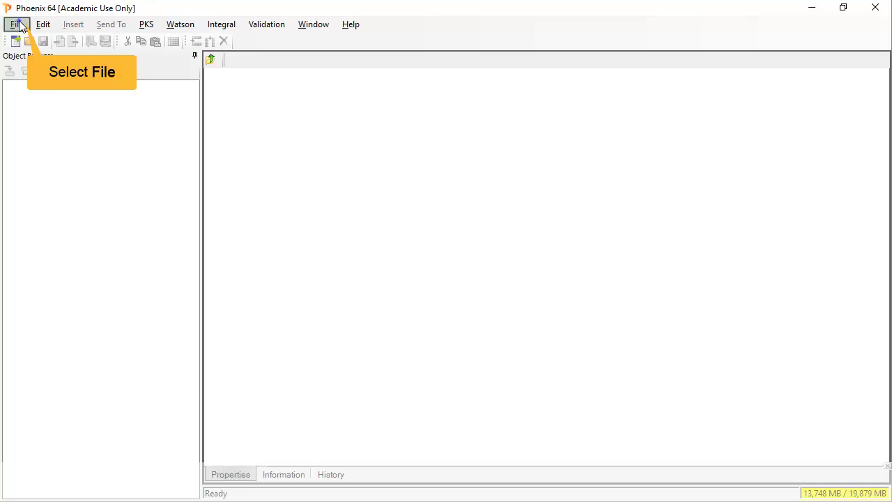
Step: Load the IVIVC_Workflow.phxproj example project from the IVIVC examples folder
click(19, 26)
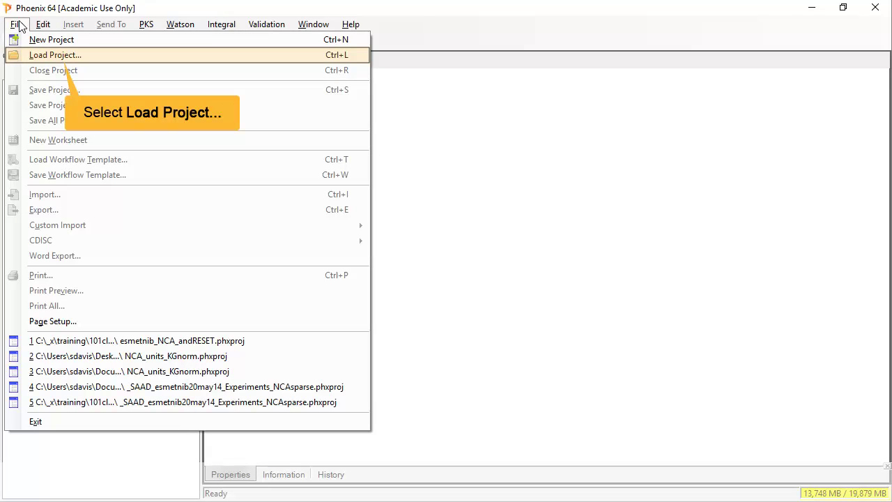
click(56, 56)
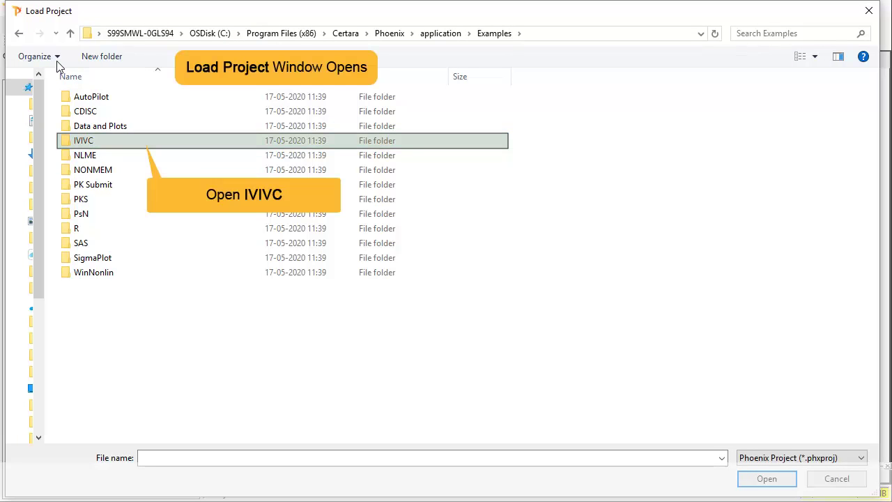
double_click(139, 143)
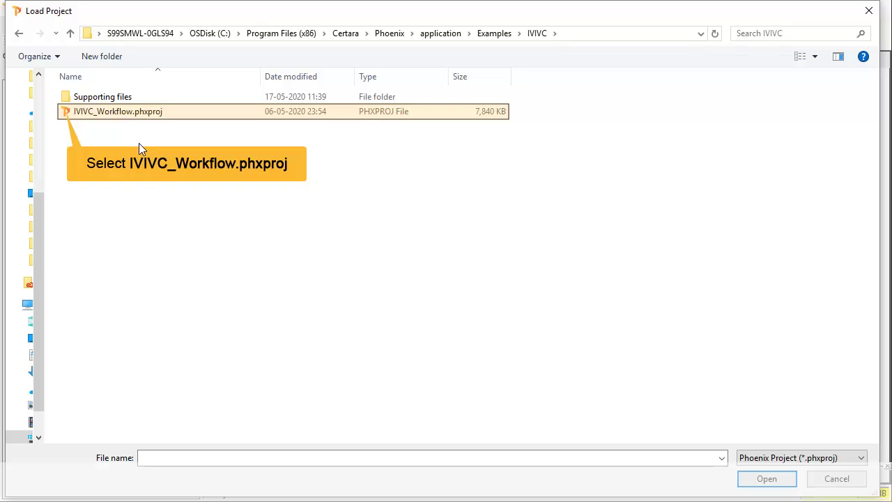
click(66, 116)
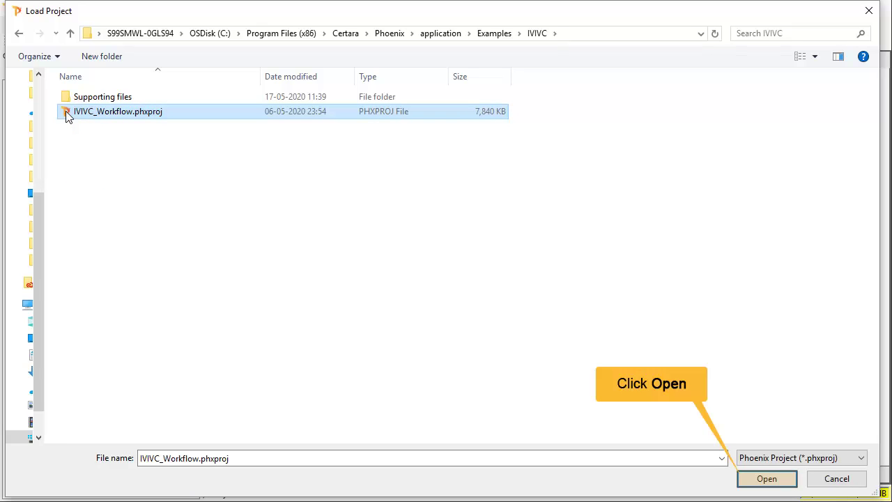
click(779, 480)
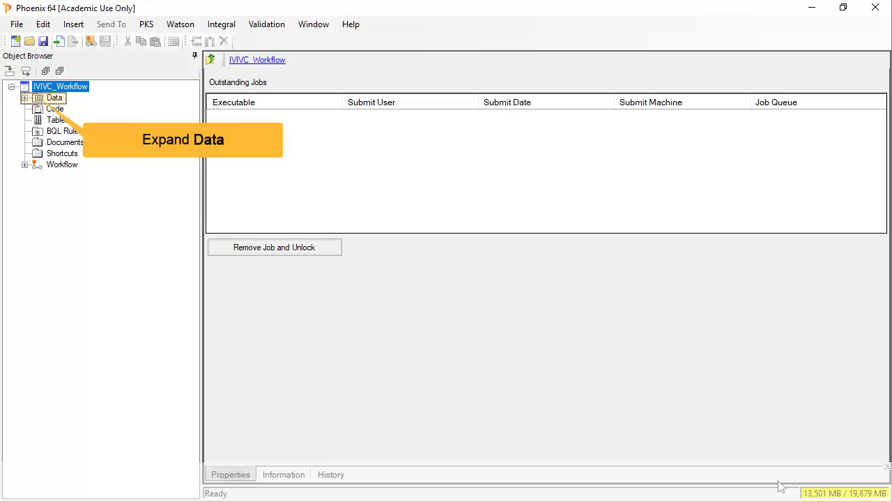
Step: Send the IVIVC_Diss dataset from the Data folder to a new XY Plot
double_click(38, 100)
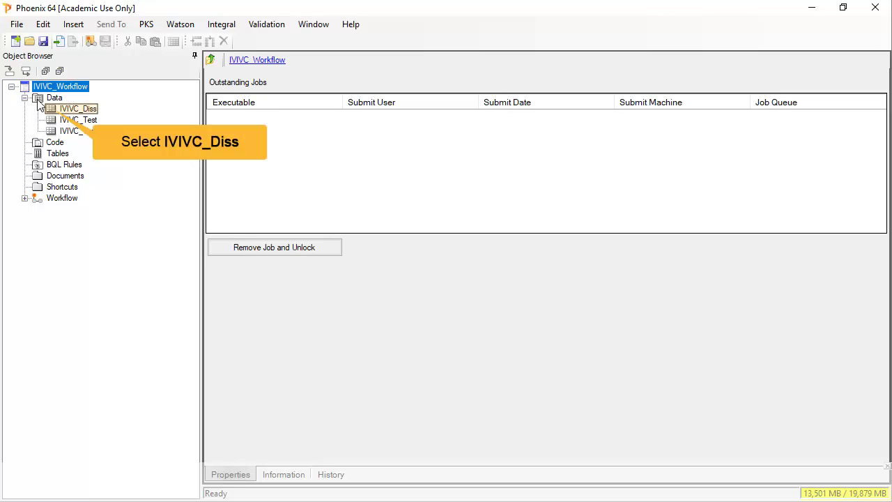
click(51, 111)
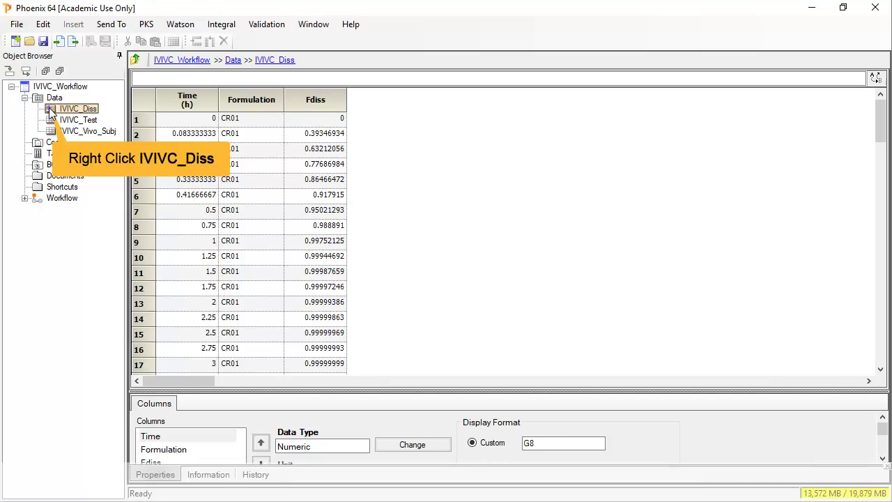
right_click(51, 112)
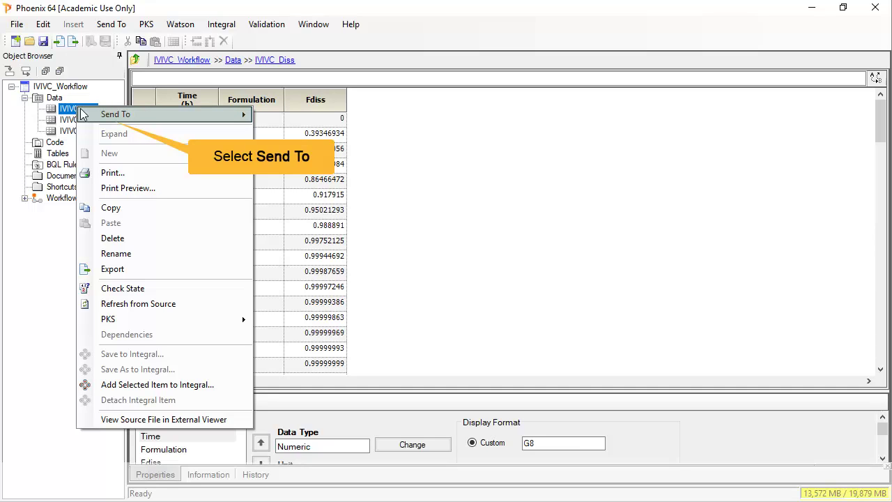
click(96, 116)
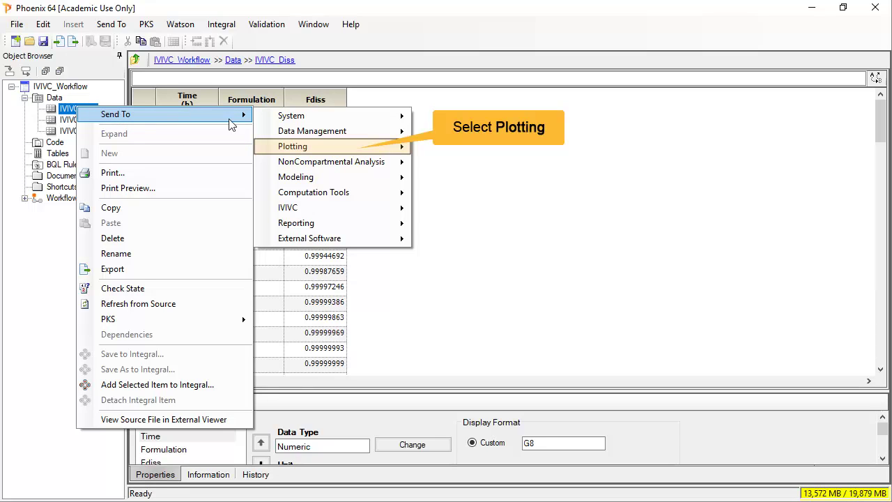
click(285, 149)
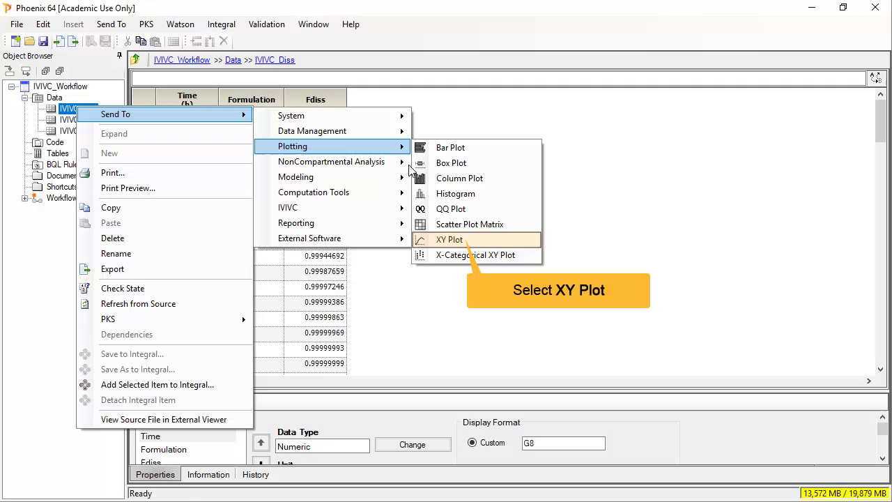
click(458, 239)
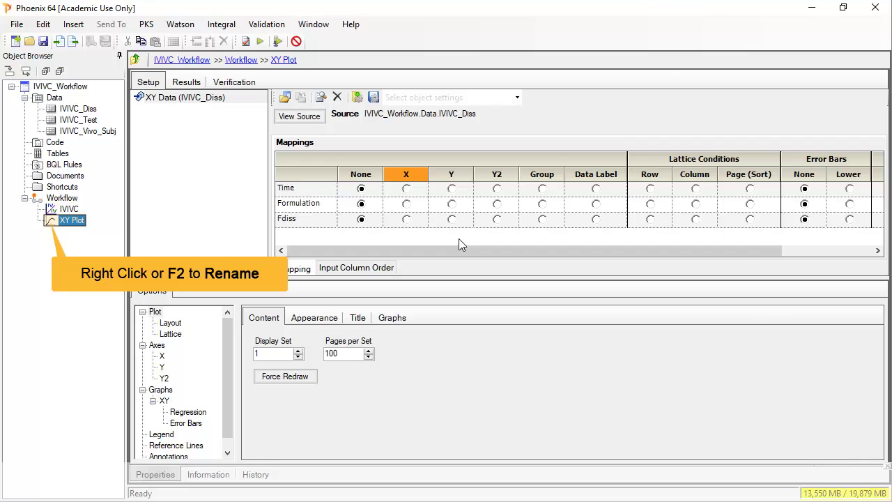
Step: Rename the new XY plot to 'diss'
right_click(50, 227)
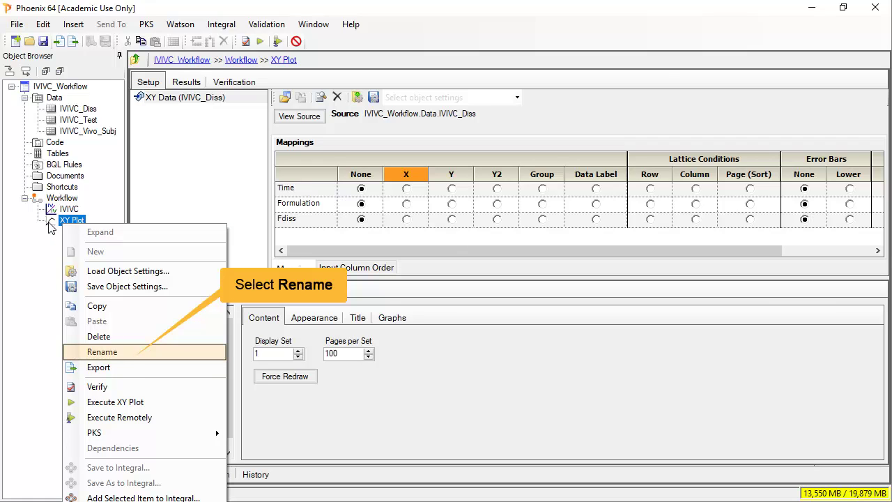
click(124, 352)
text(diss)
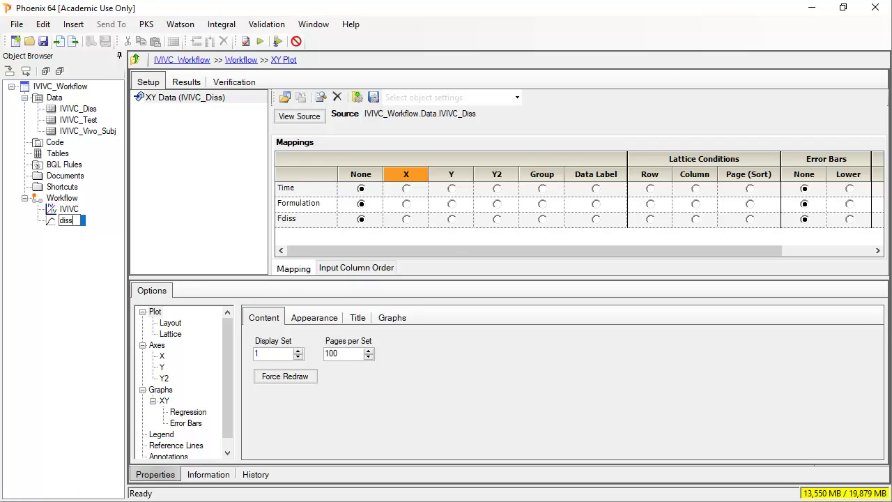
key(Return)
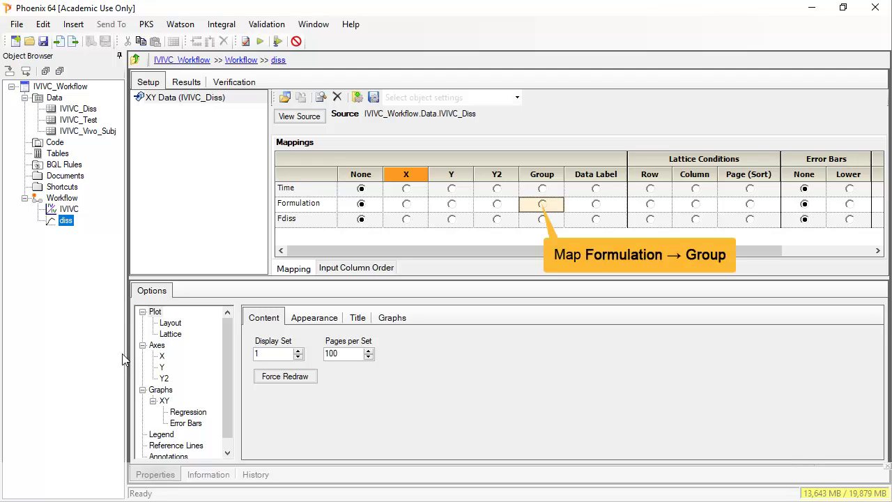
Step: Map Formulation to Group, Time to X and Fdiss to Y
click(543, 205)
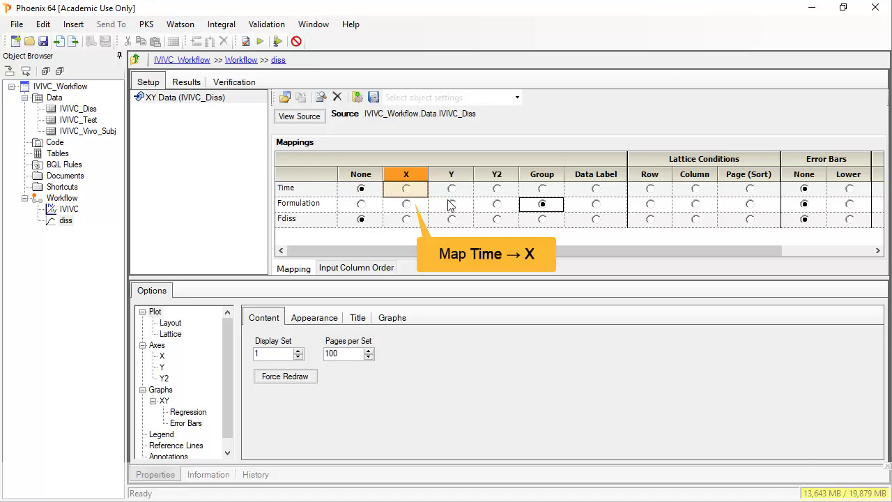
click(407, 189)
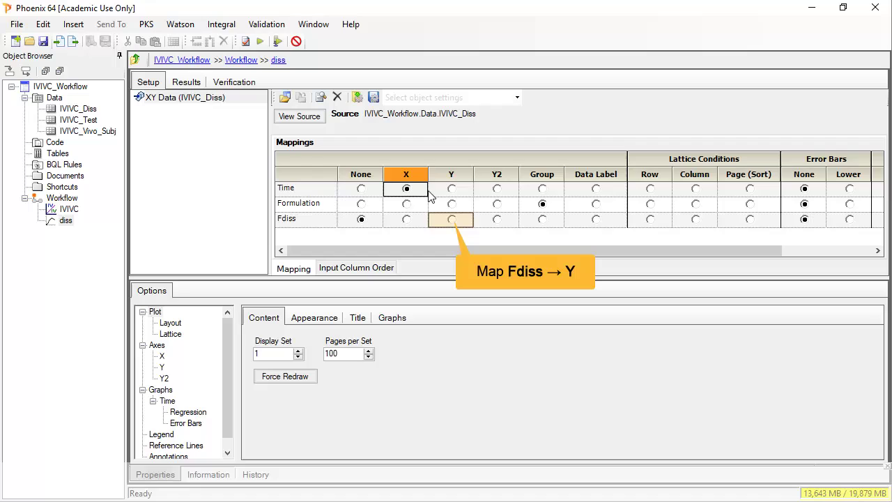
click(452, 219)
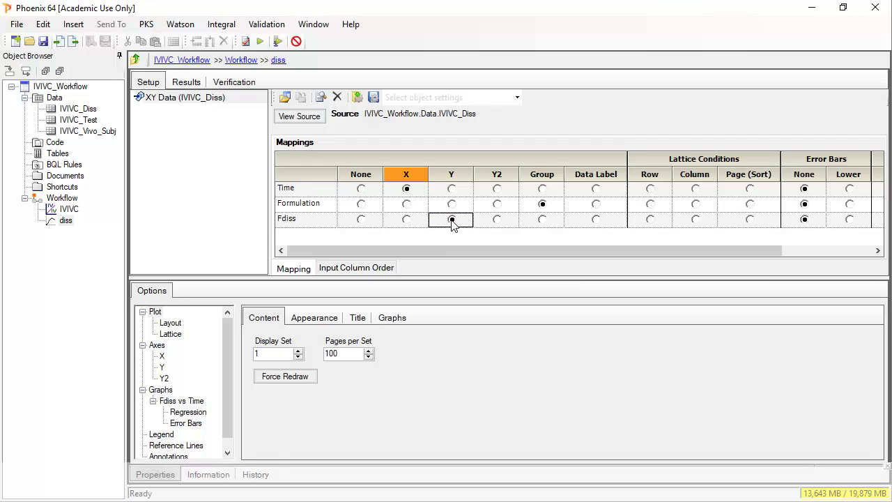
Step: Execute the diss plot to draw Fdiss vs Time curves for CR01–CR04 and Targ
click(260, 42)
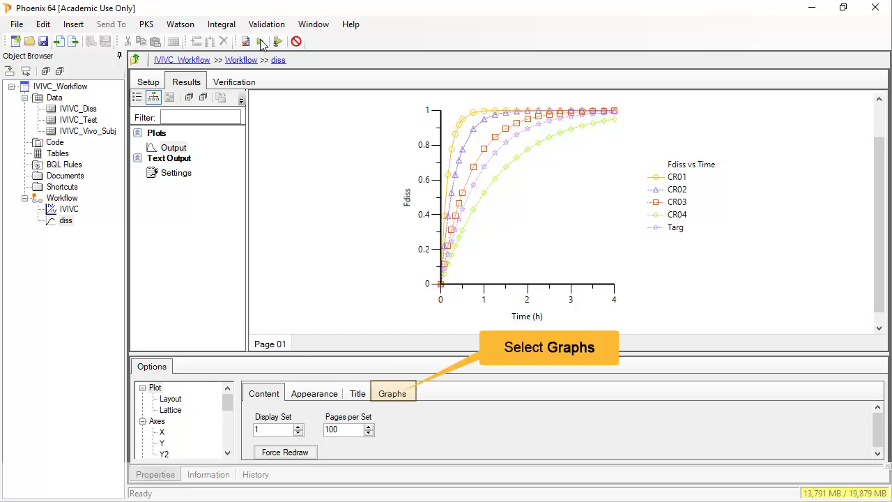
Step: Add a second XY 1 Data source to the diss plot using IVIVC_Test
click(392, 394)
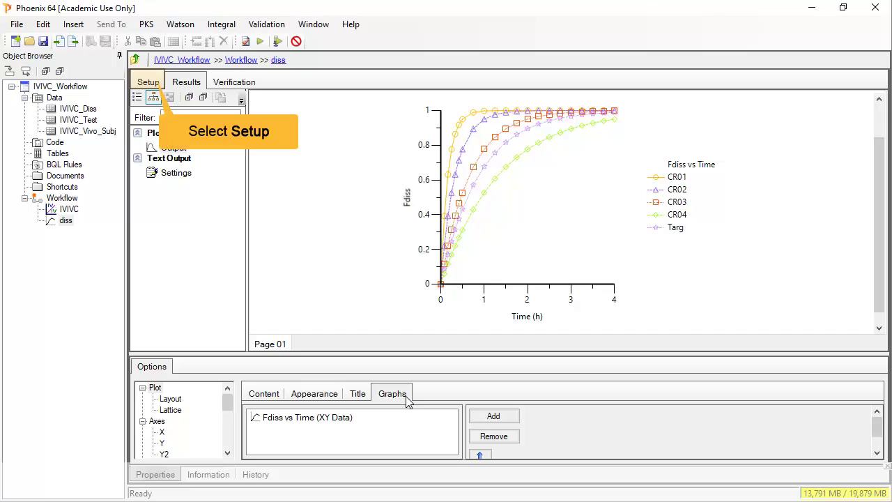
click(150, 83)
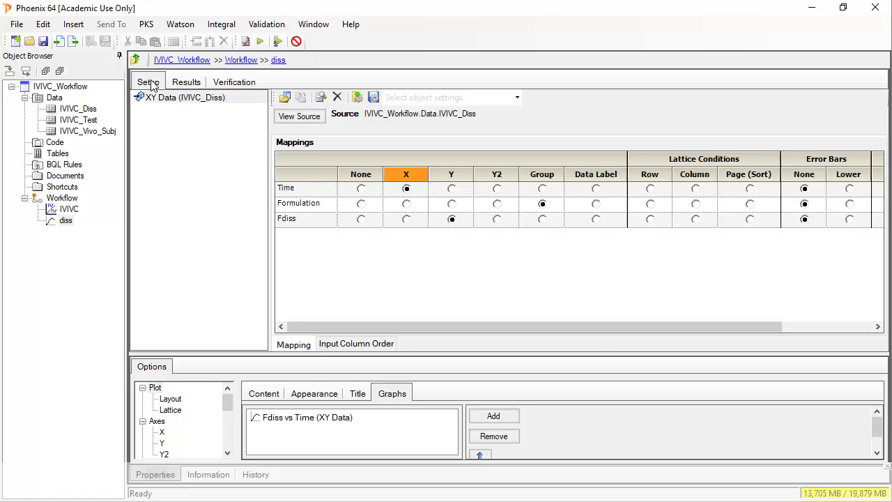
click(493, 417)
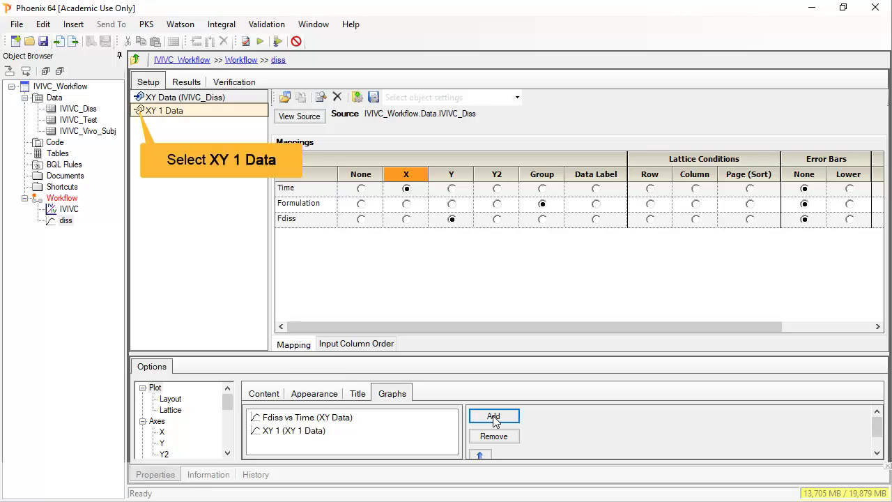
click(140, 113)
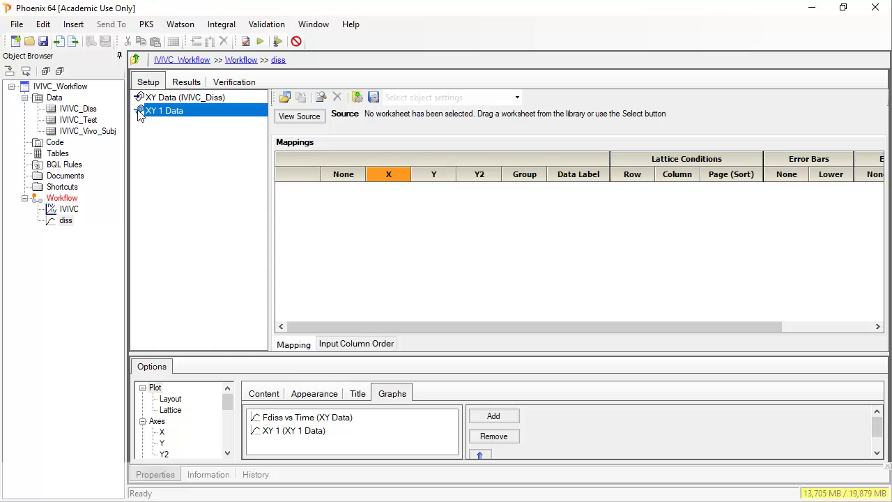
drag(84, 120, 331, 229)
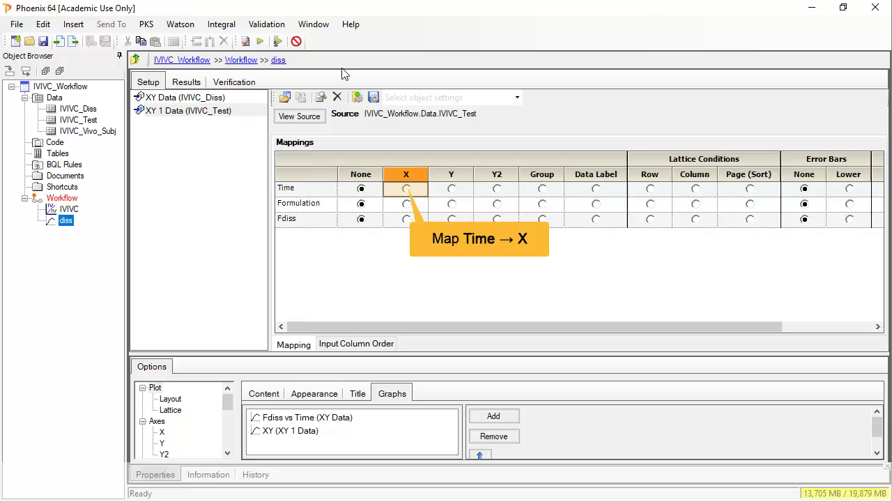
Step: Map the test data's Time to X, Fdiss to Y, Formulation to Group, and rerun
click(407, 189)
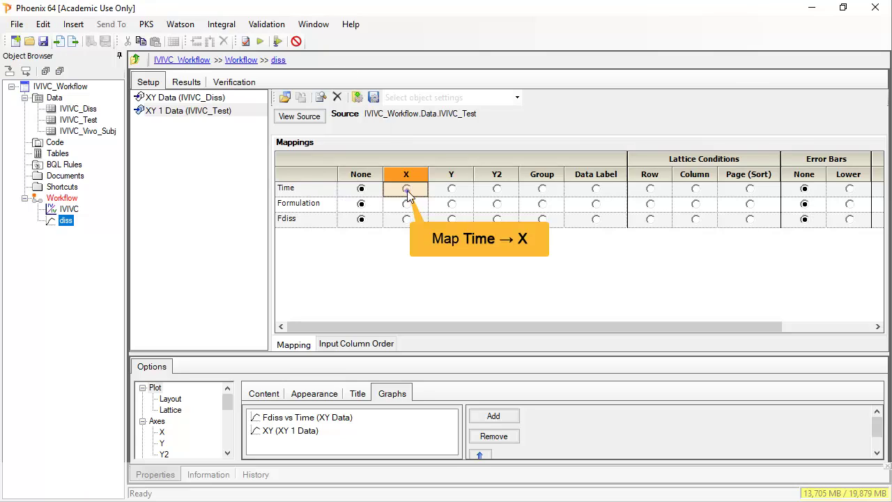
click(451, 220)
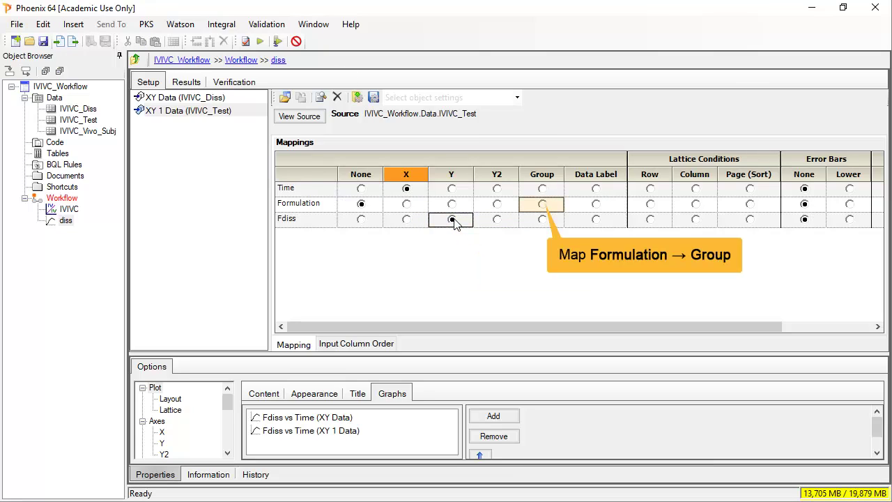
click(542, 203)
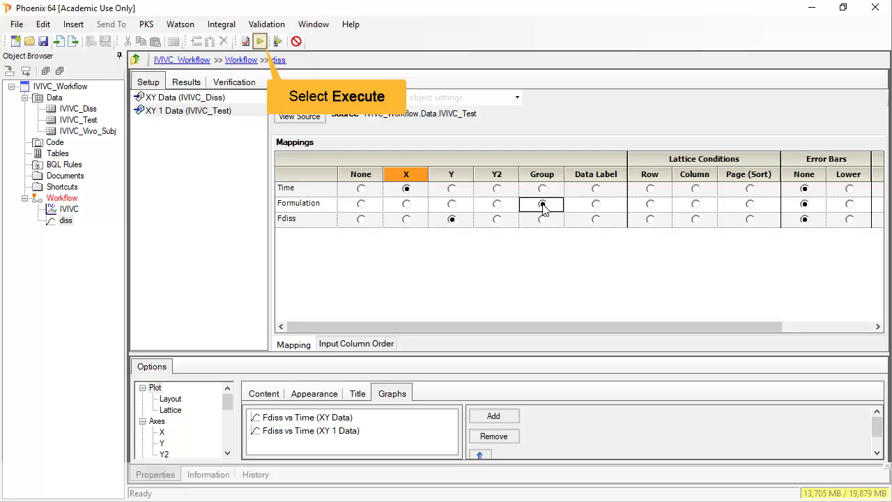
click(260, 41)
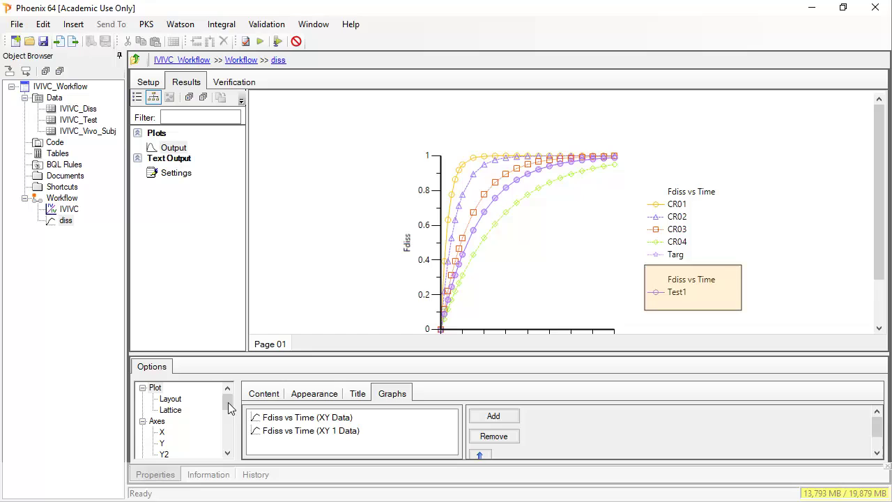
Step: Set the Targ series marker fill colour to black
drag(228, 402, 230, 433)
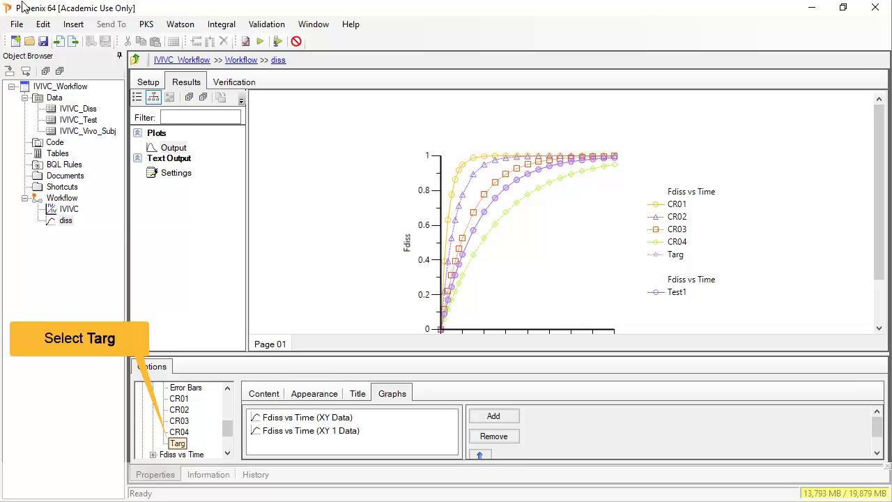
click(178, 444)
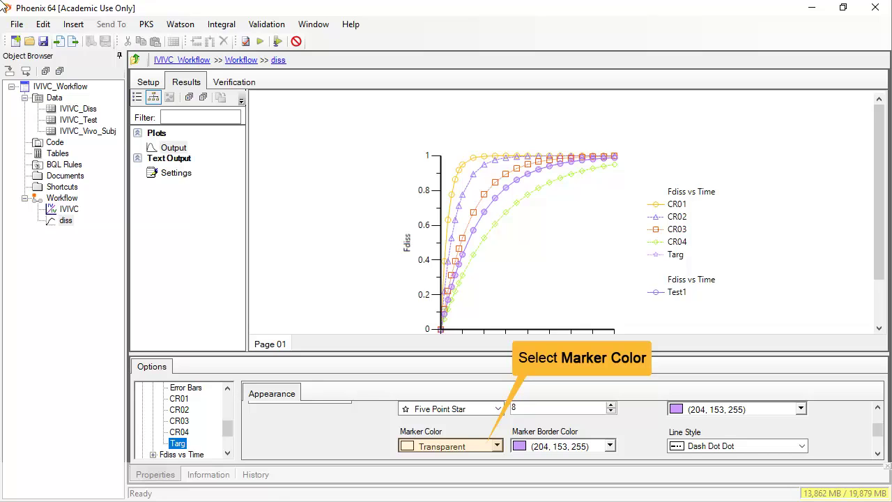
click(496, 446)
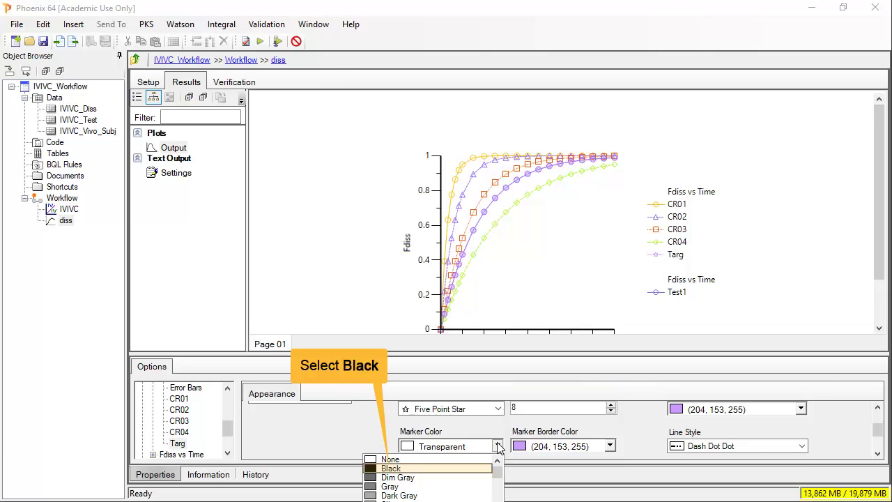
click(403, 468)
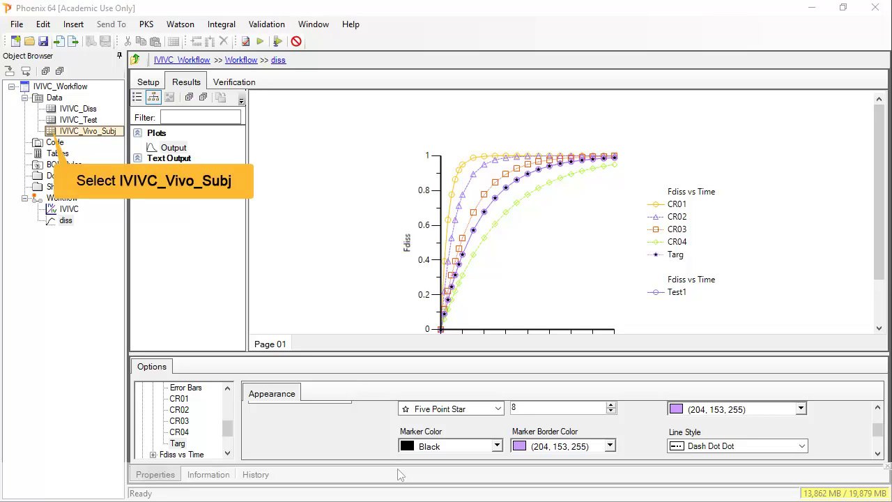
Step: Plot IVIVC_Vivo_Subj as an XY Plot and page through the CR01–CR04, IV and Targ panels
right_click(54, 134)
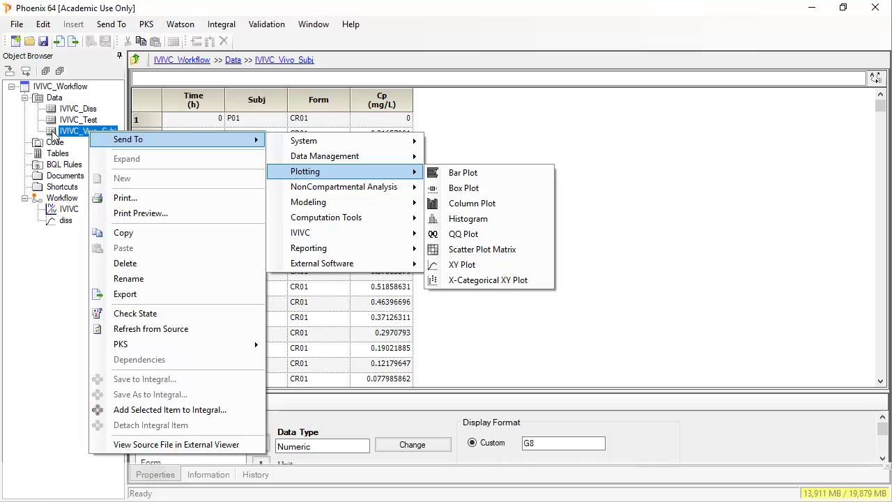
click(433, 265)
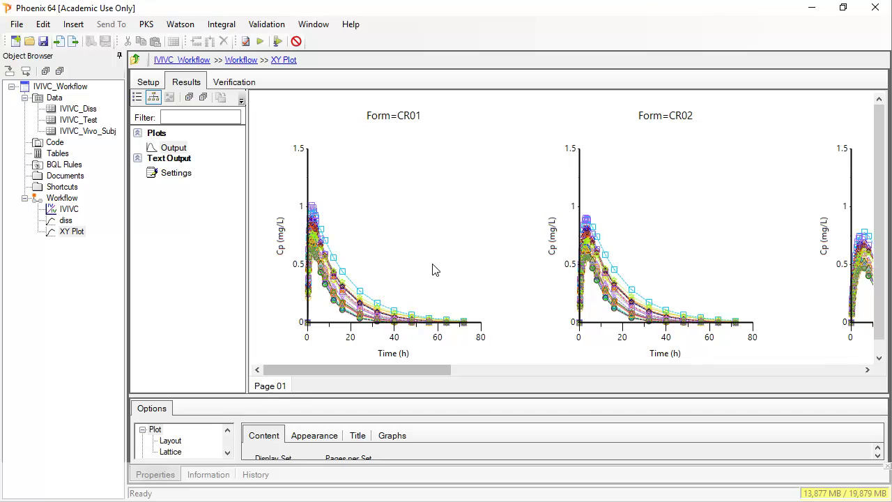
click(868, 370)
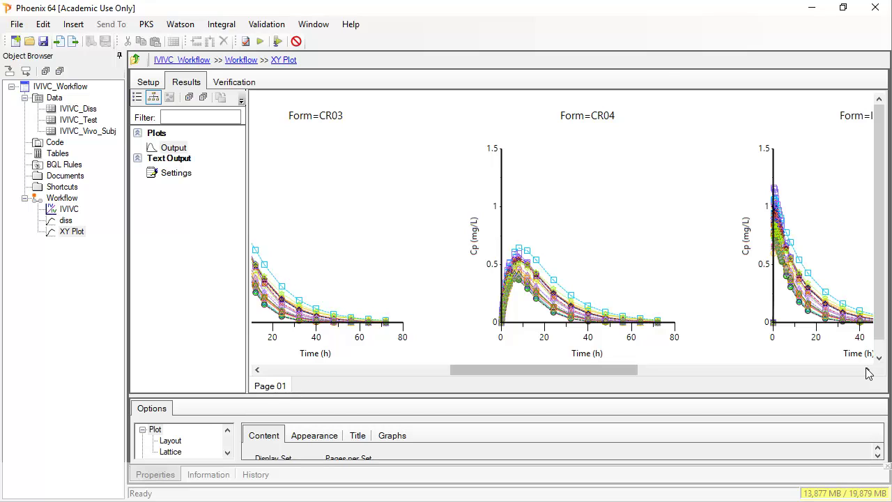
click(839, 370)
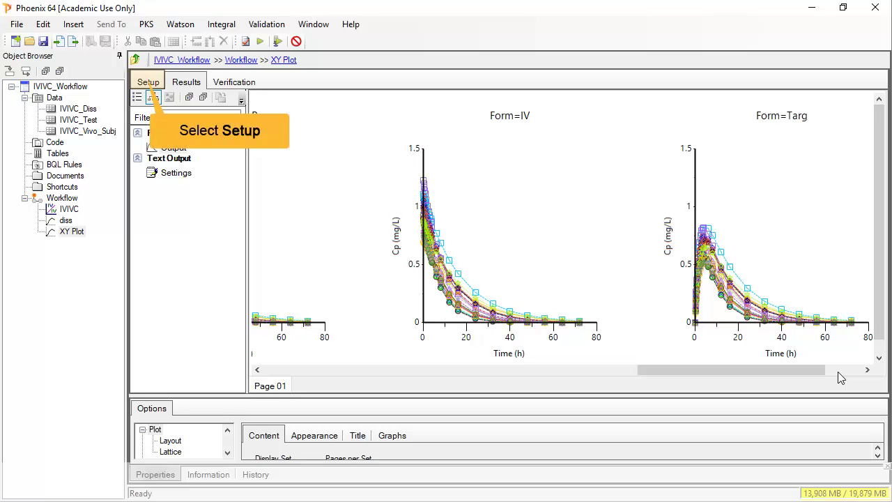
Step: Put the in vivo plot's Cp axis on a logarithmic scale and page to the last subject
click(143, 84)
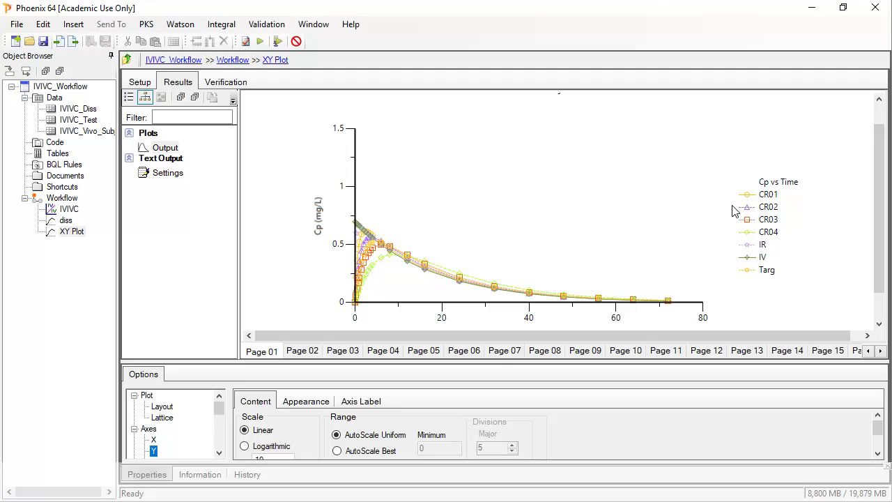
click(244, 446)
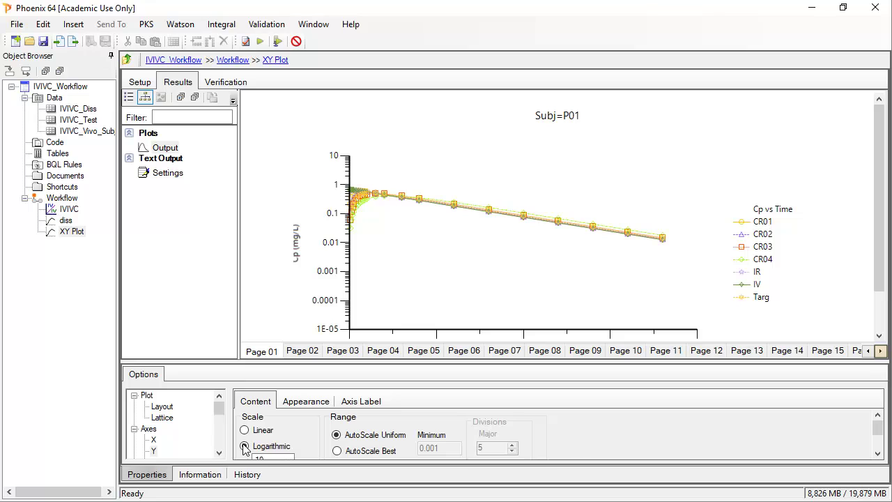
click(881, 351)
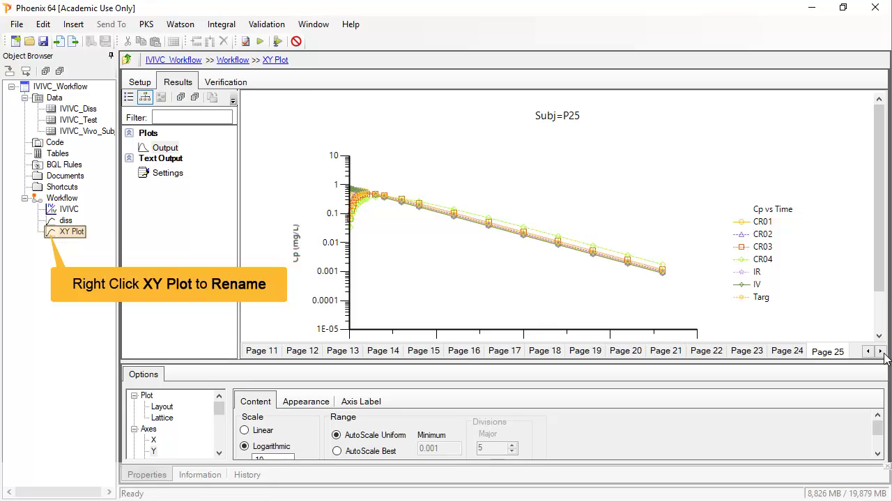
Step: Rename the in vivo XY Plot object to 'vivo'
right_click(49, 233)
text(vivo)
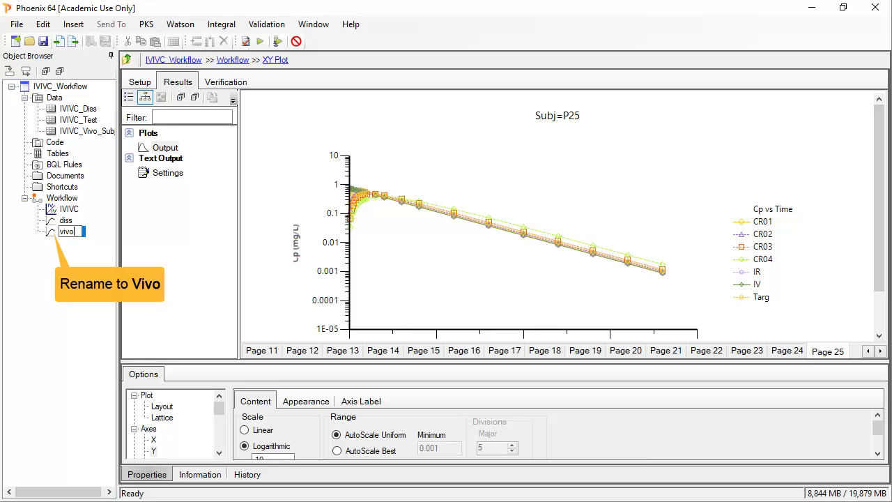
key(Return)
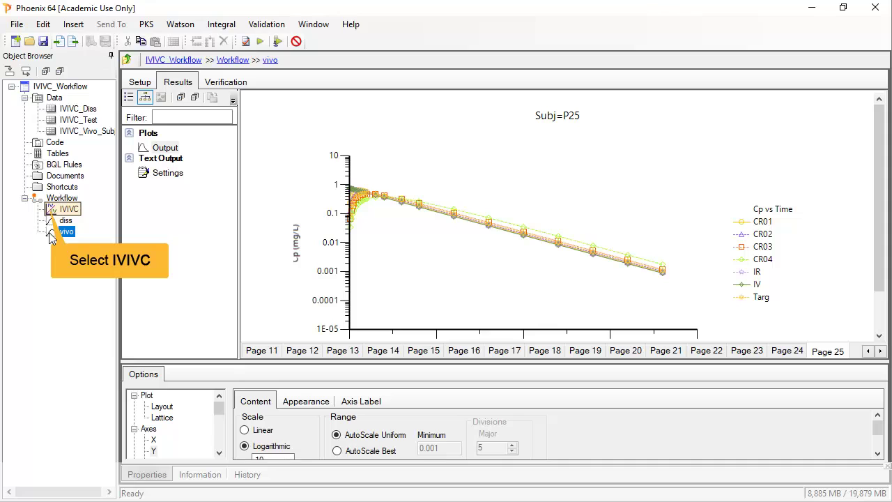
Step: Open the IVIVC object, review the InVitro Formulation mappings and show the InVitro Estimates
click(68, 209)
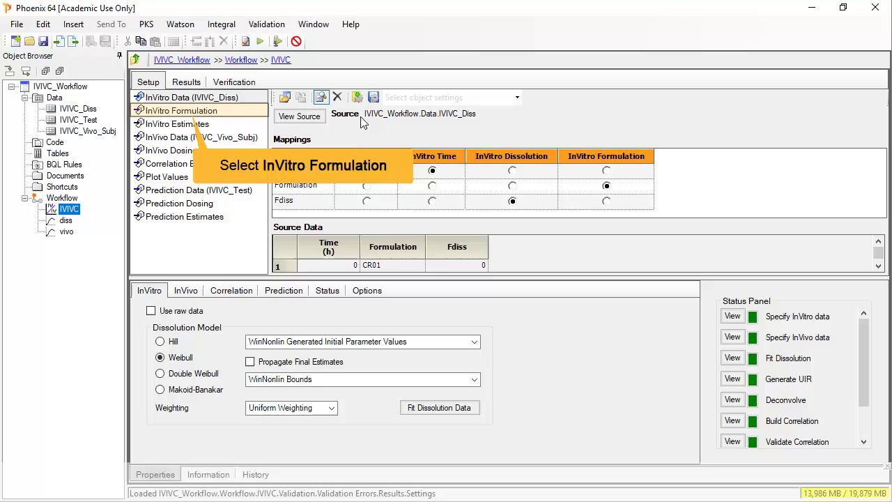
click(187, 118)
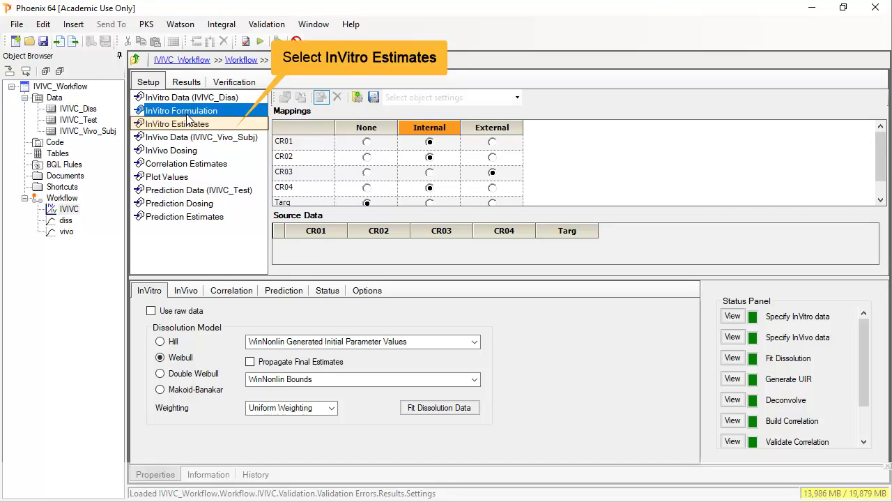
click(196, 125)
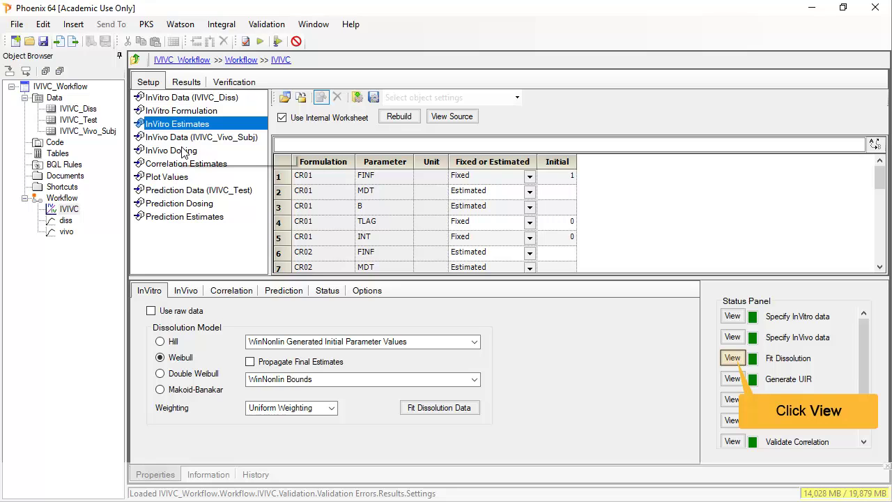
Step: Open the Fit Dissolution results and show the observed versus predicted Fdiss plot for CR02
click(732, 359)
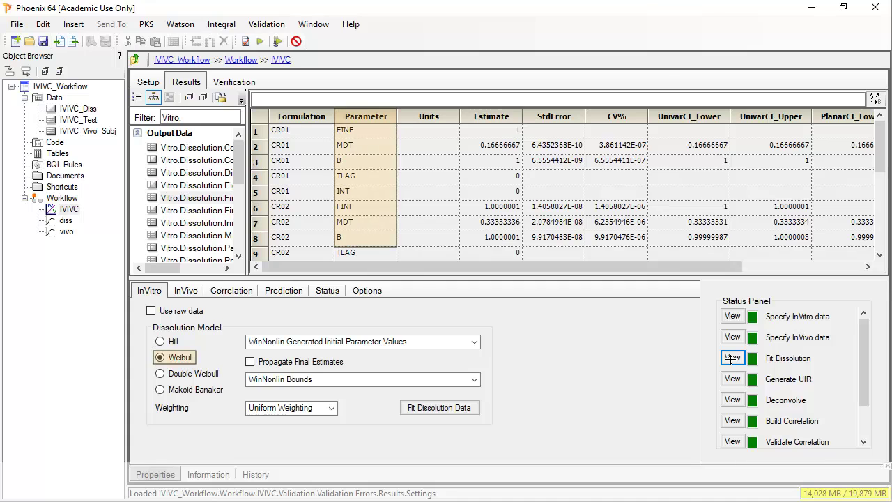
drag(448, 278, 446, 369)
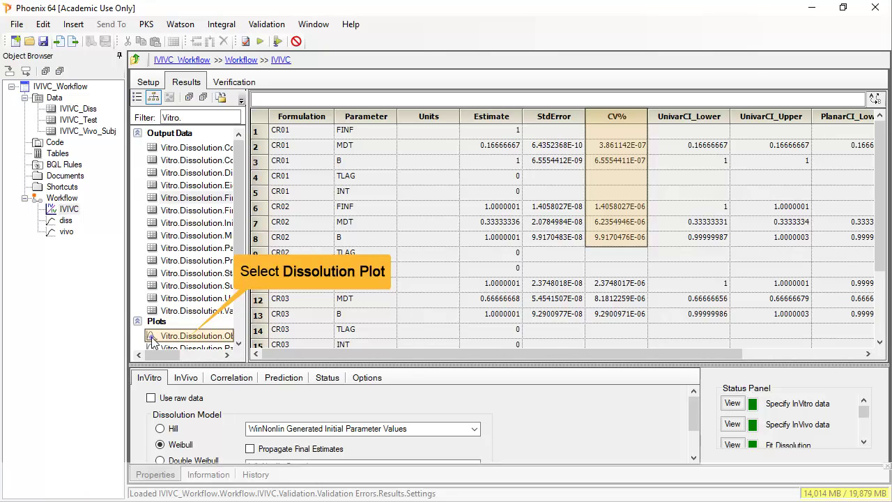
click(188, 336)
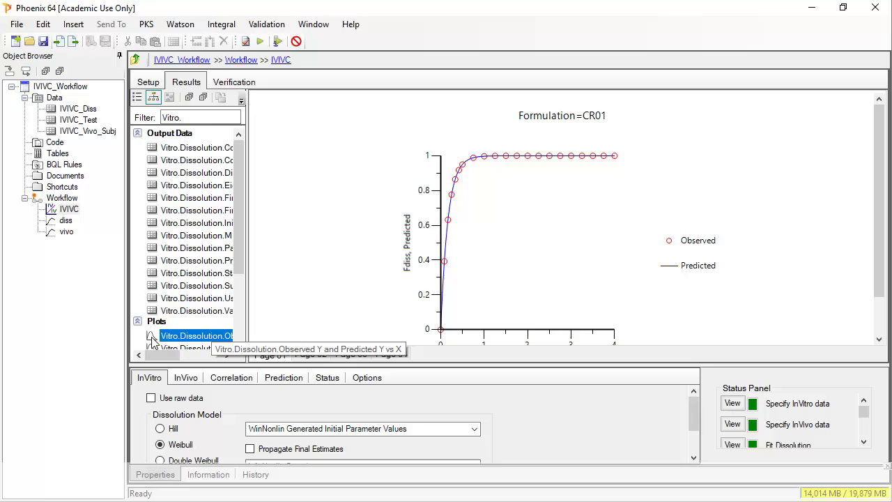
click(323, 356)
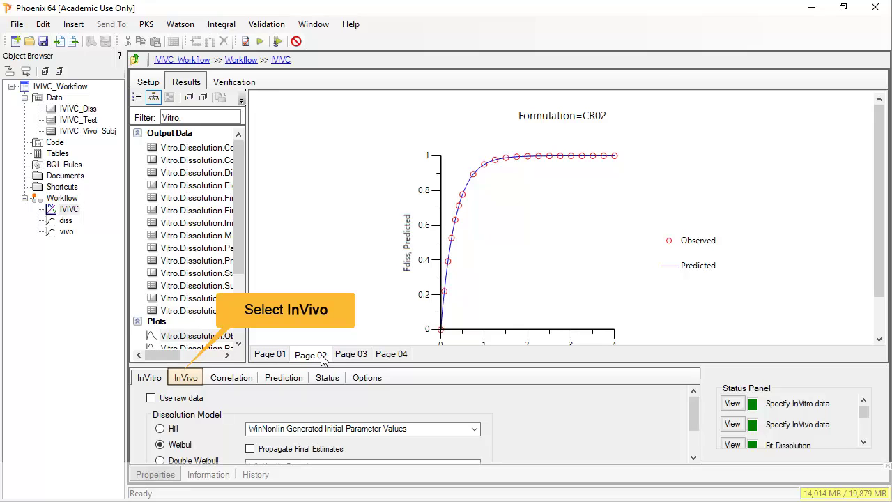
Step: Generate the unit impulse response with IV as reference data type and view the deconvolution cumulative input
click(184, 380)
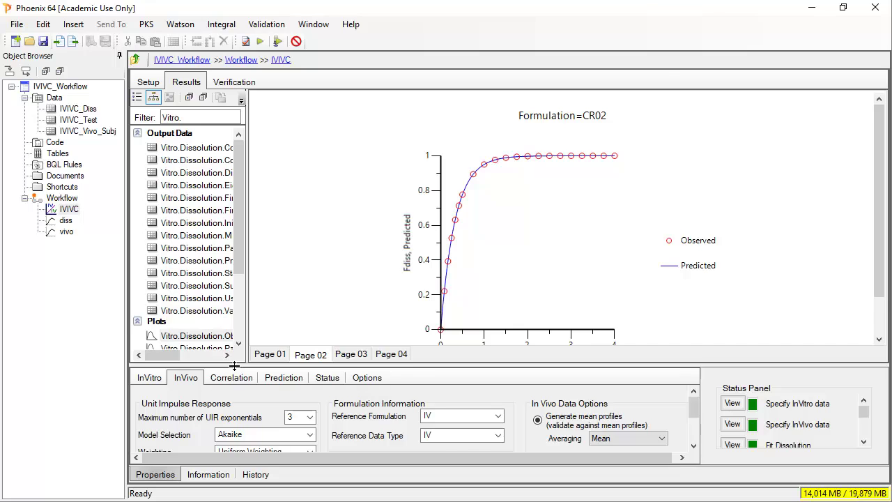
drag(234, 365, 418, 295)
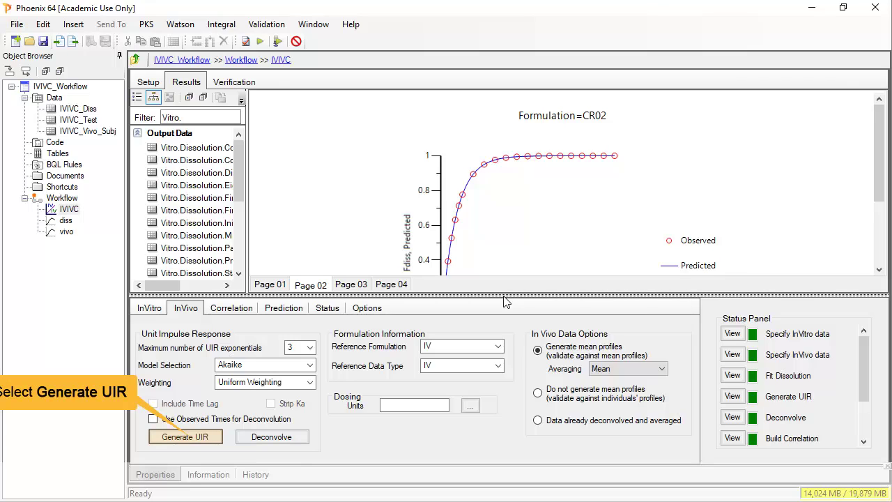
click(185, 437)
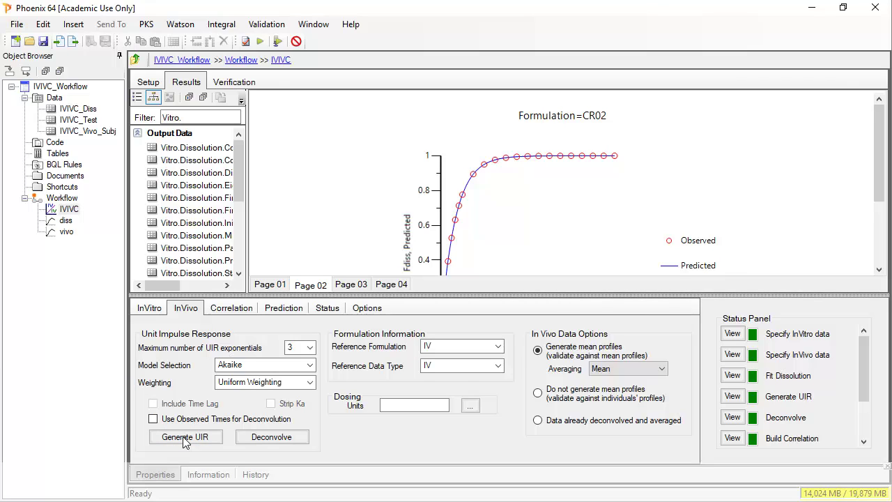
click(497, 367)
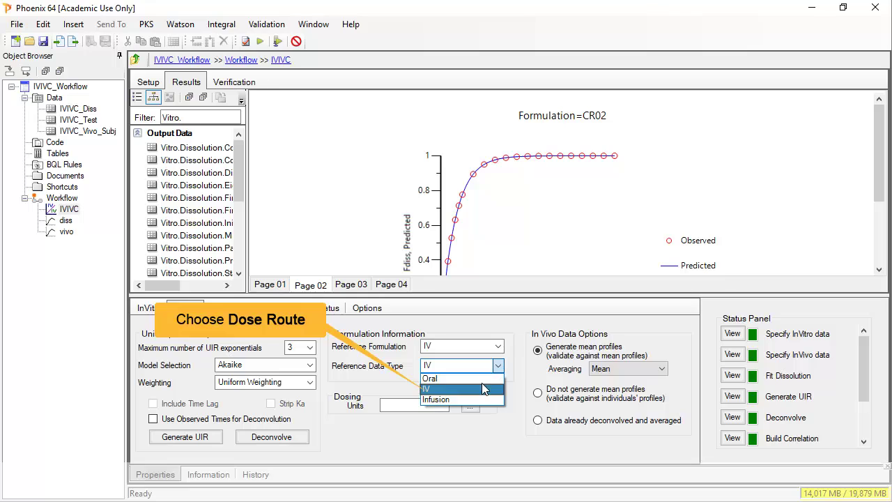
click(484, 390)
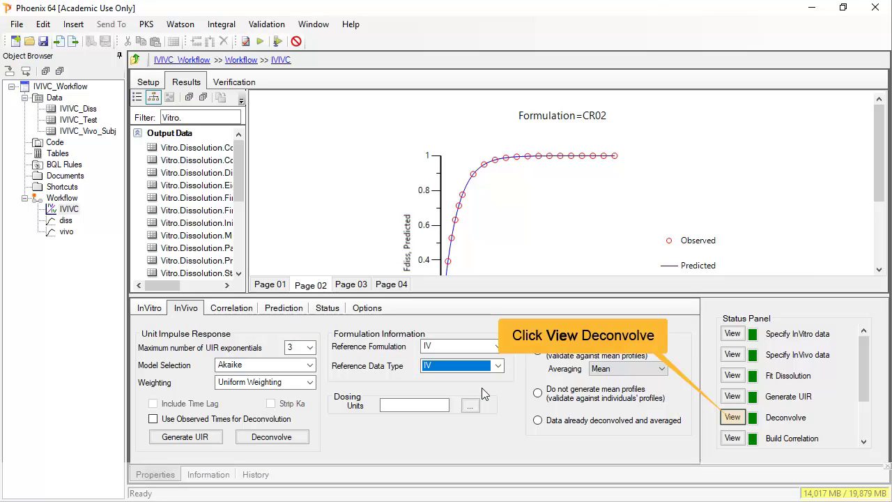
click(732, 417)
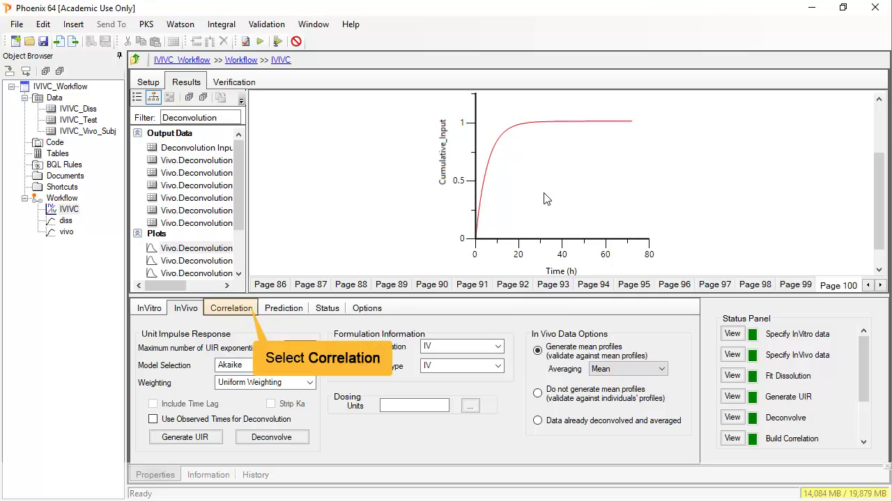
Step: Generate Levy plots including Fabs vs. Fdiss and display Tvivo vs Tvitro with the correlation settings enlarged
click(245, 313)
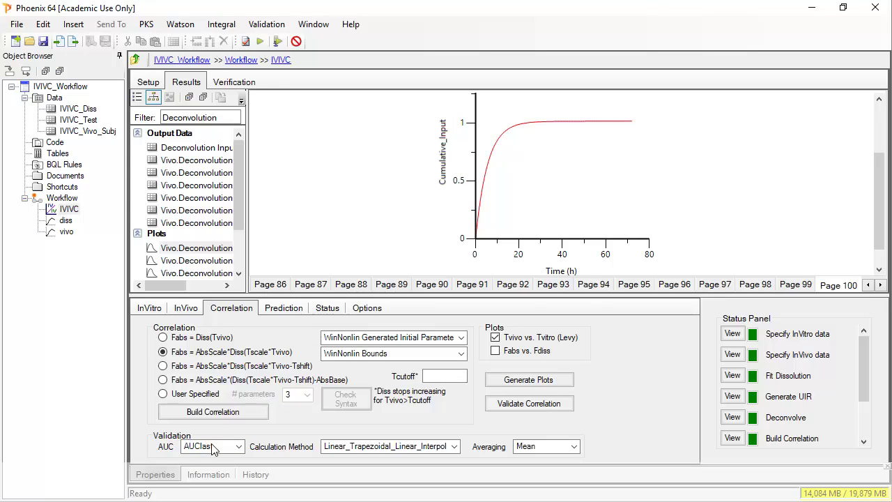
click(495, 351)
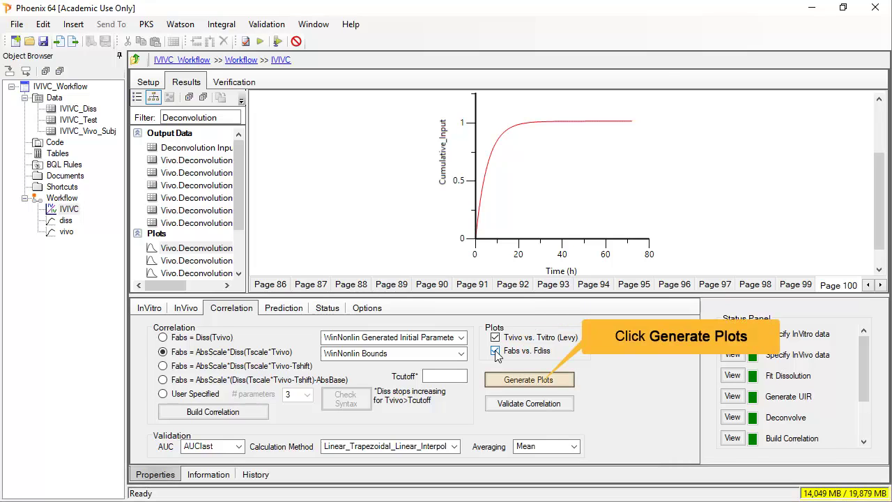
click(513, 385)
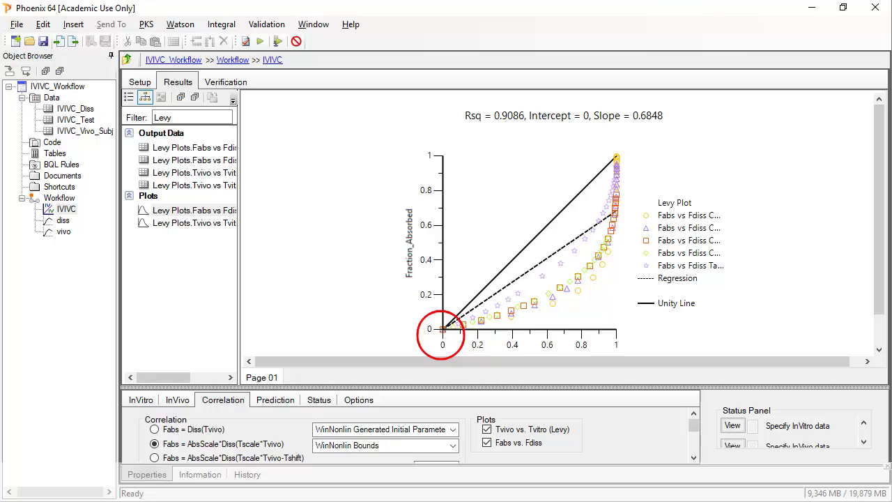
click(142, 222)
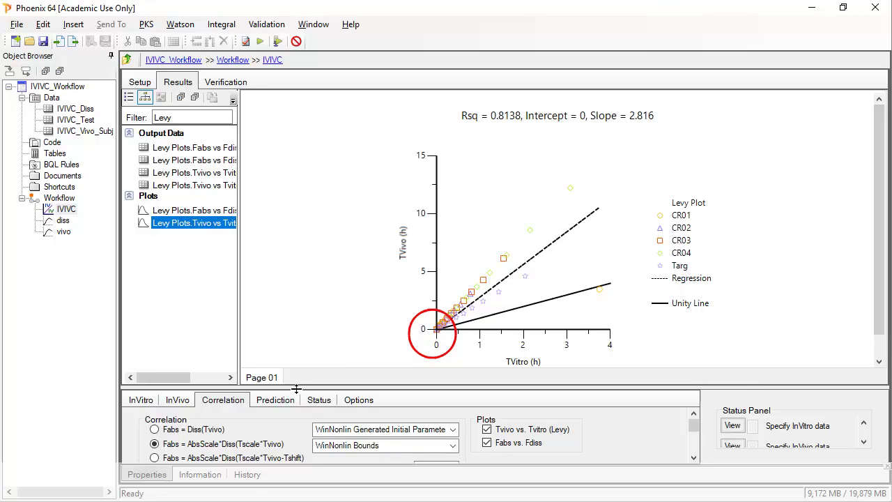
drag(296, 389, 296, 317)
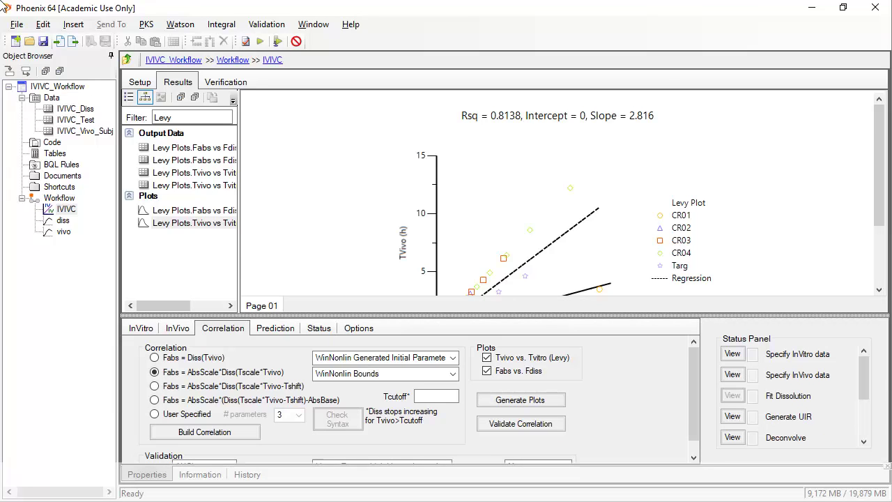
Step: Build the correlation using the Fabs = AbsScale*Diss(Tscale*Tvivo) model
click(153, 372)
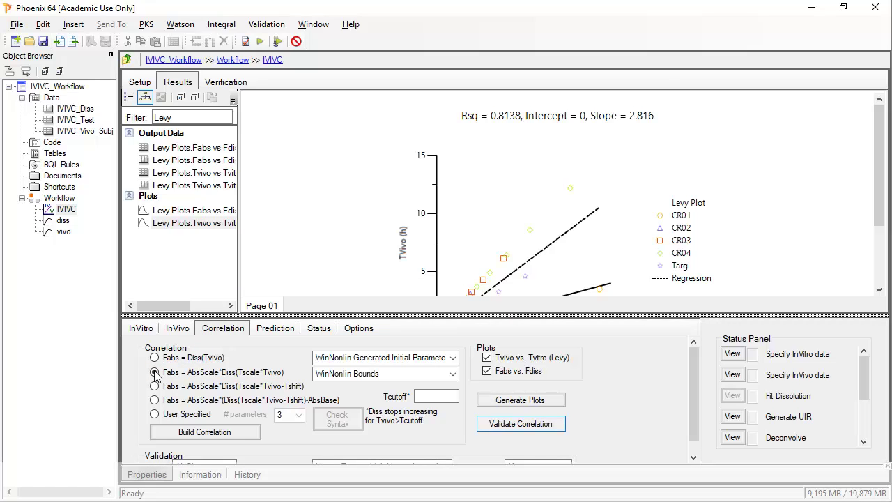
click(243, 433)
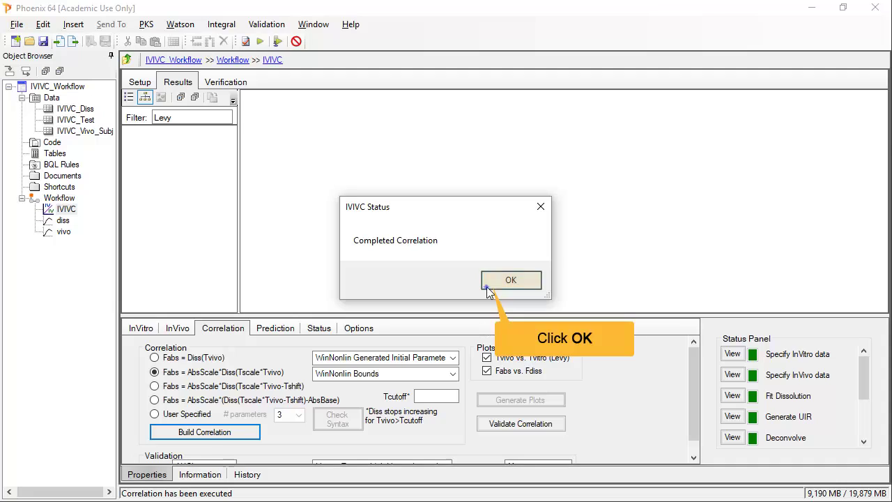
click(486, 287)
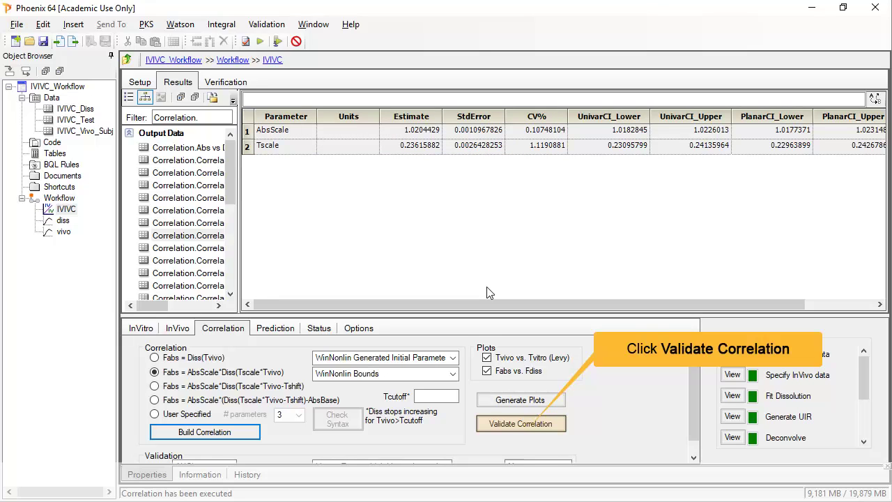
Step: Validate the correlation to get predicted versus observed AUClast and Cmax for CR01–CR04
click(524, 423)
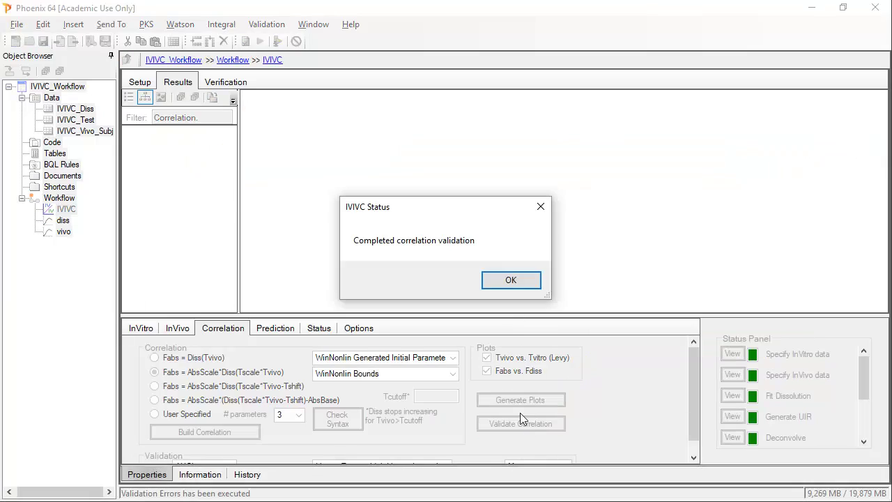
click(510, 280)
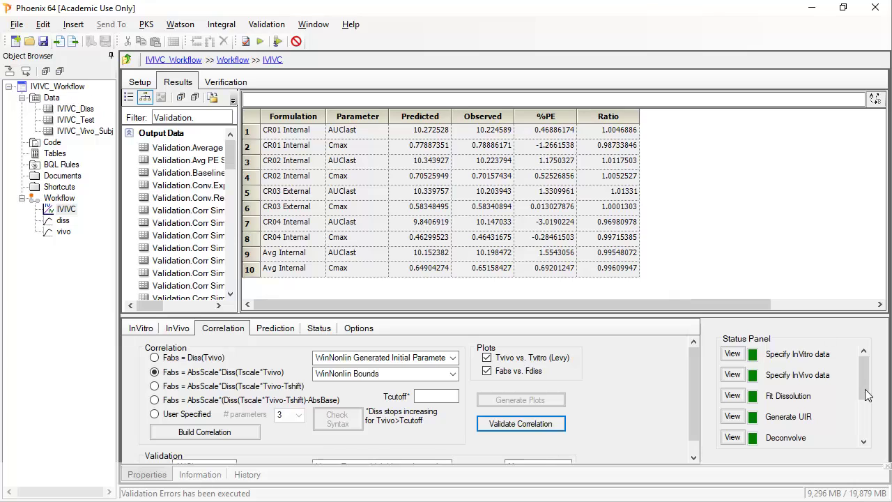
drag(868, 395, 864, 426)
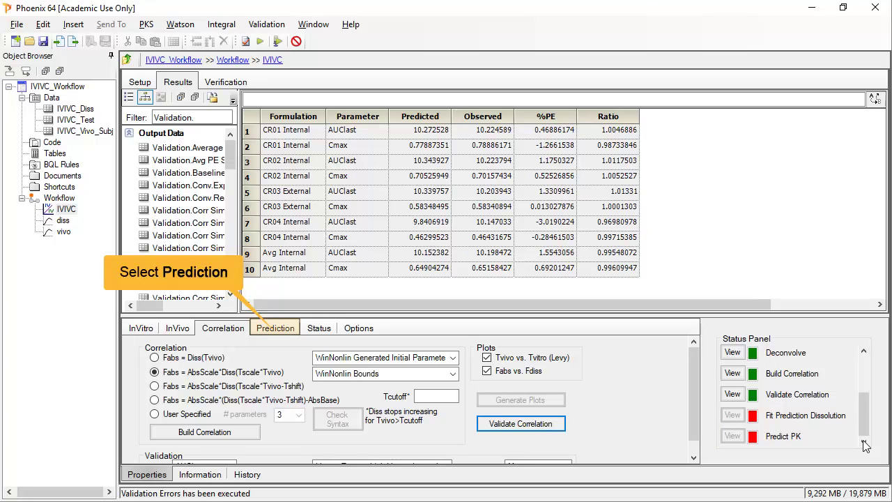
Step: Review the Test1 prediction dosing and estimates, then fit the Weibull dissolution model to Test1
click(270, 330)
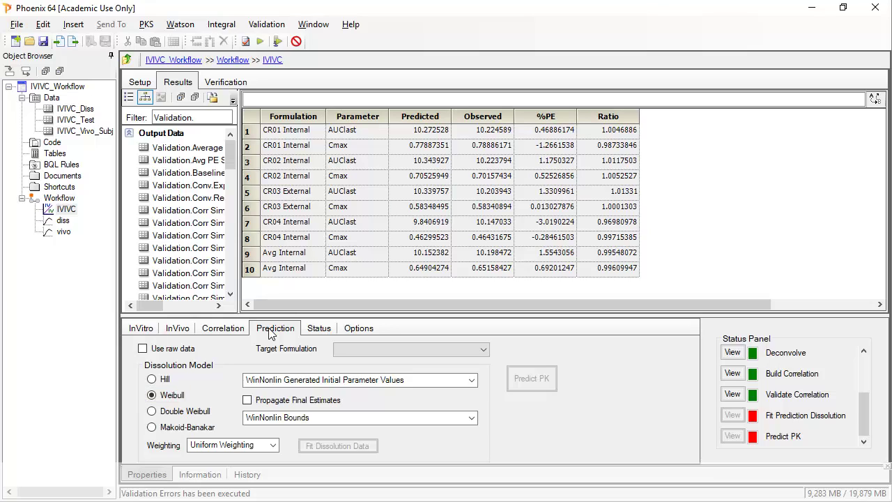
click(141, 82)
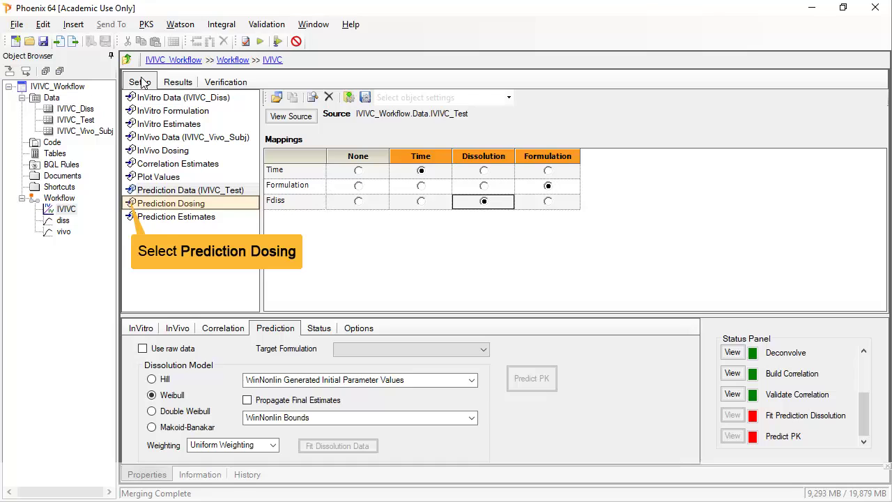
click(132, 206)
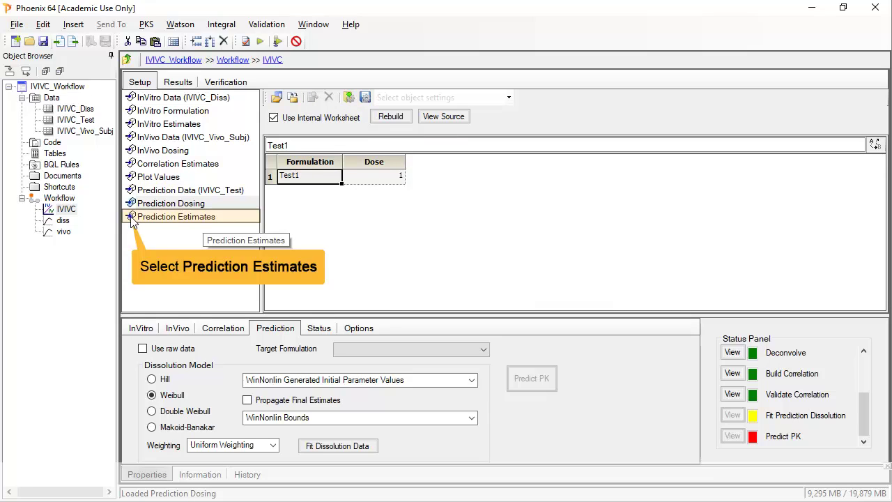
click(131, 216)
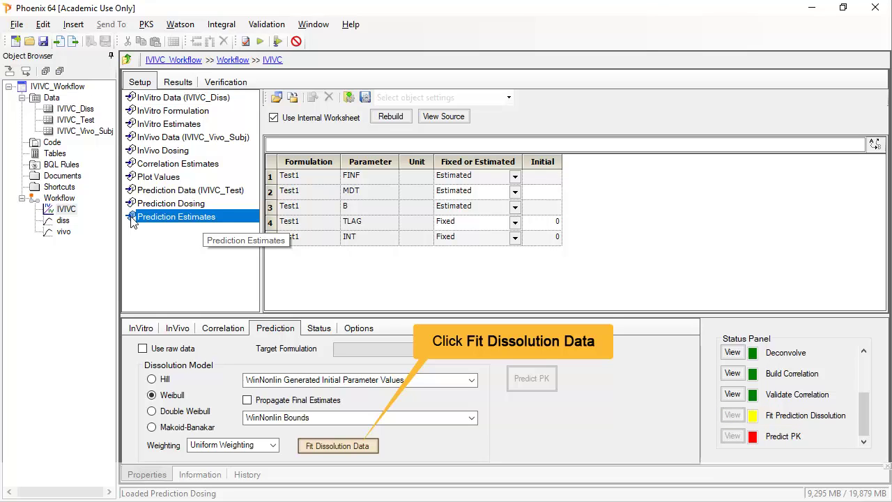
click(317, 447)
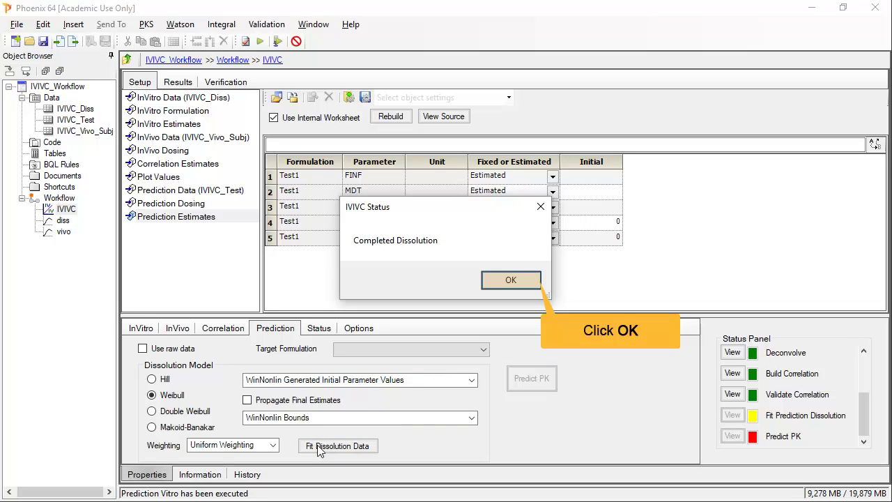
click(533, 281)
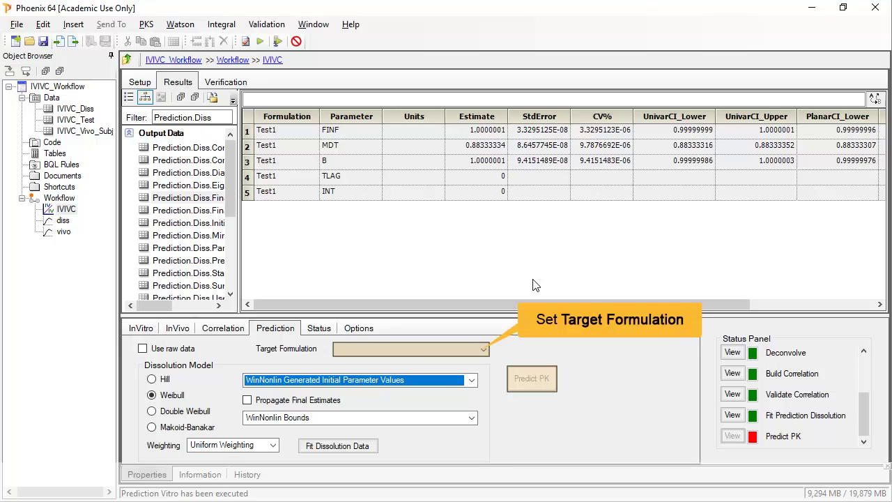
Step: Predict Test1 PK with Targ as the target formulation
click(483, 353)
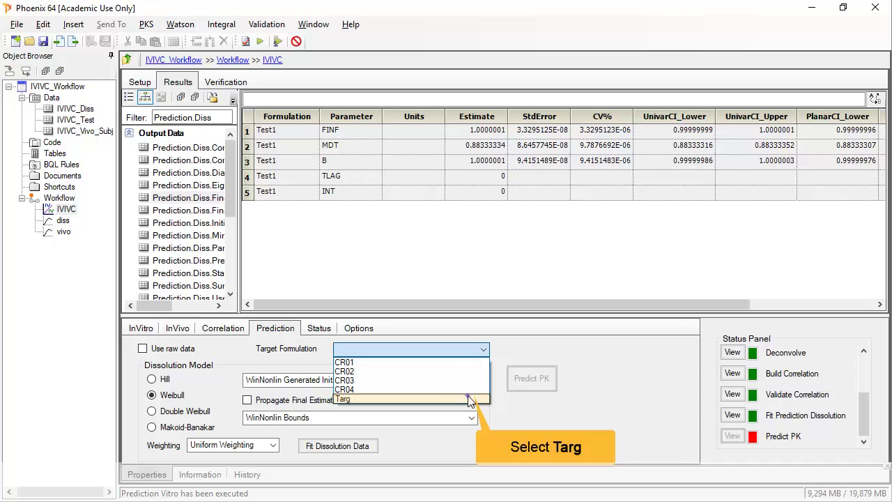
click(419, 398)
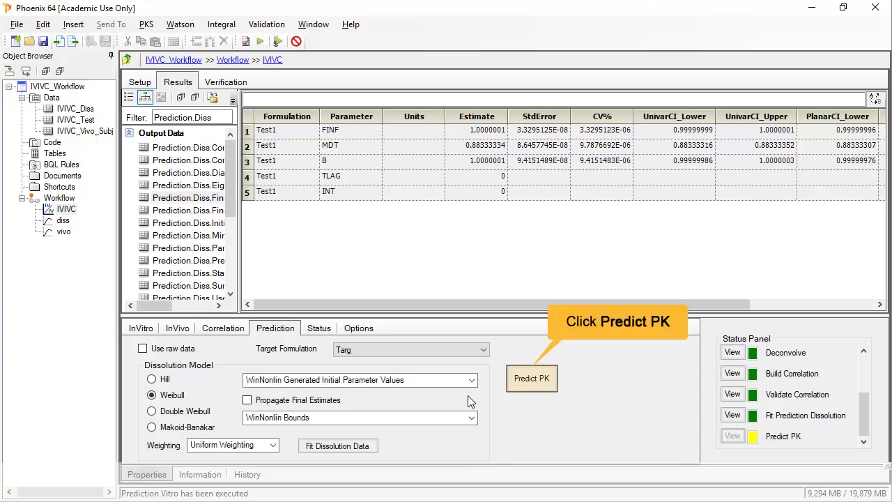
click(534, 385)
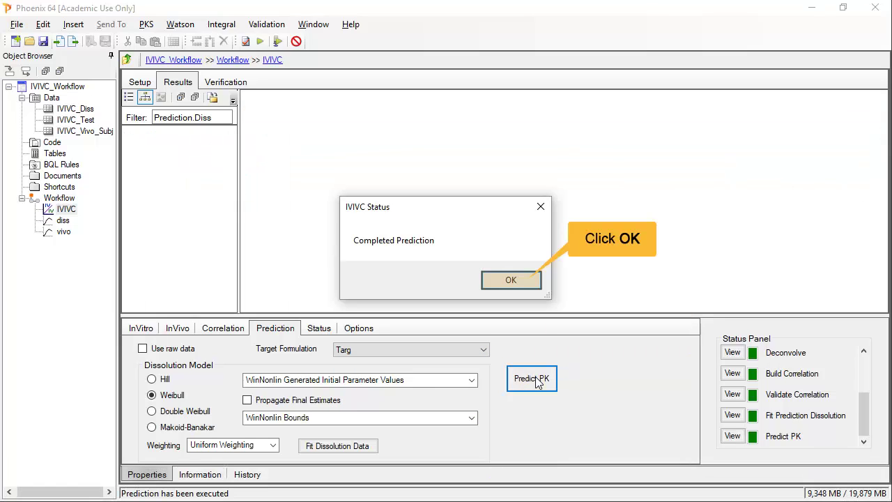
click(508, 279)
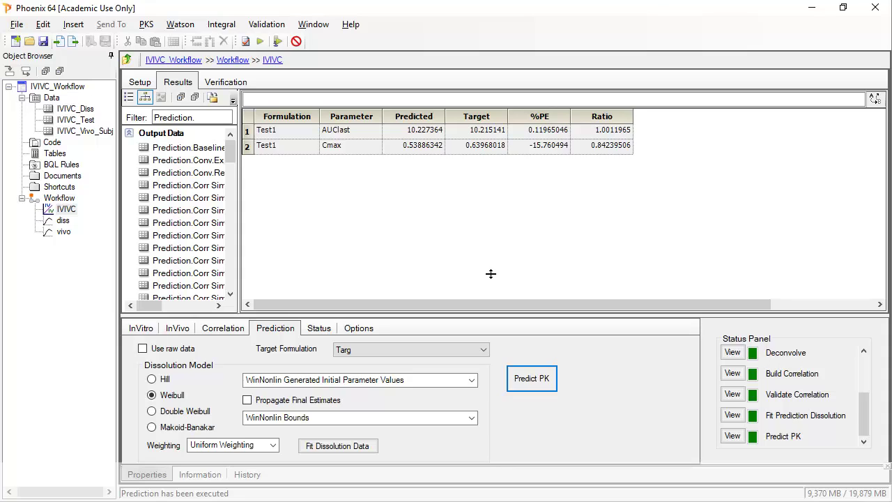
Step: Check the status log, then set the Fdiss mapping in Prediction Data (IVIVC_Test) to None
click(318, 327)
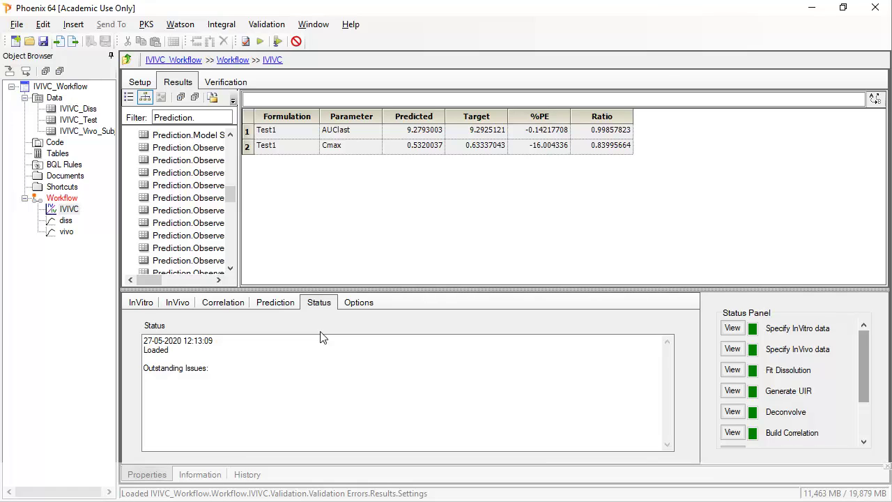
click(207, 365)
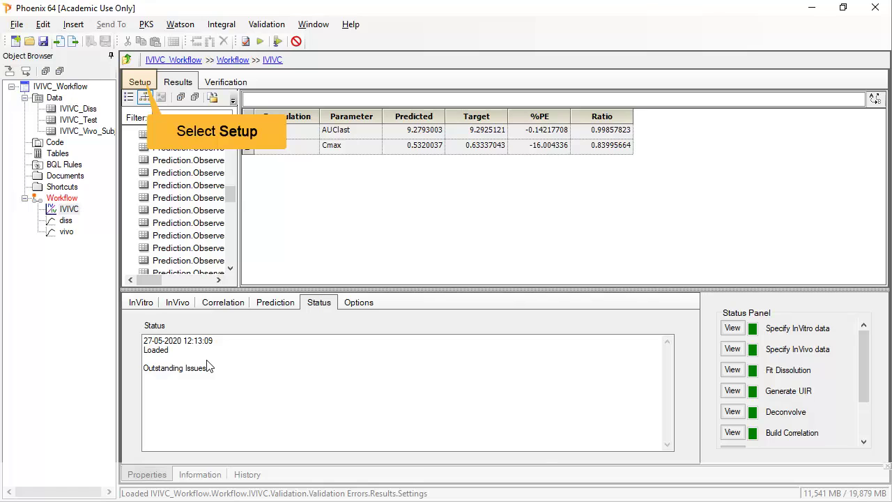
click(139, 82)
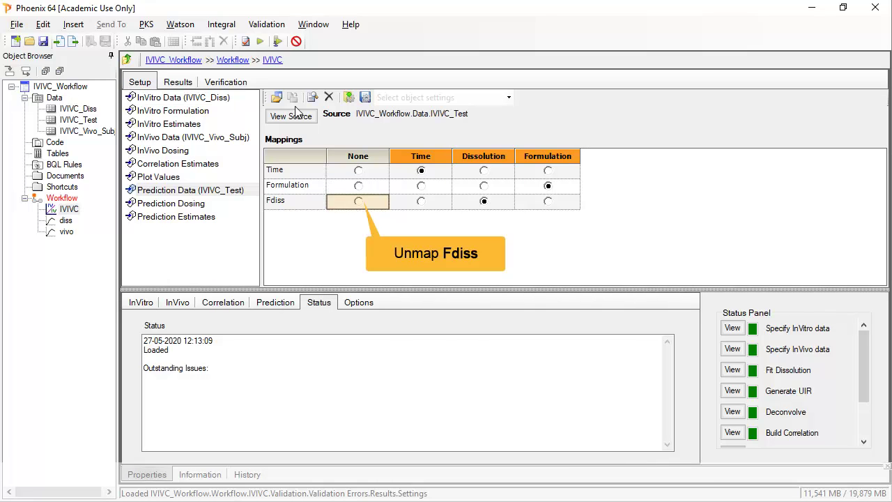
click(358, 201)
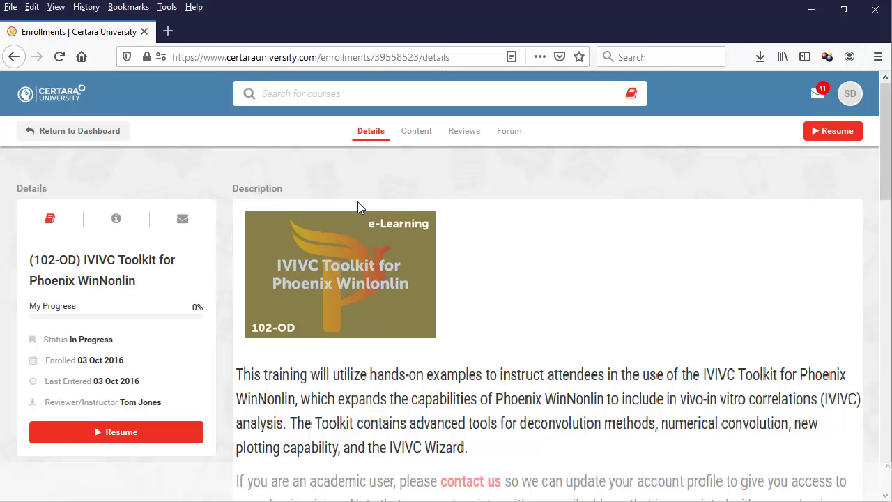
Step: Scroll the IVIVC Toolkit course page to the Course Length and Prerequisites sections
scroll(729, 420, down, 5)
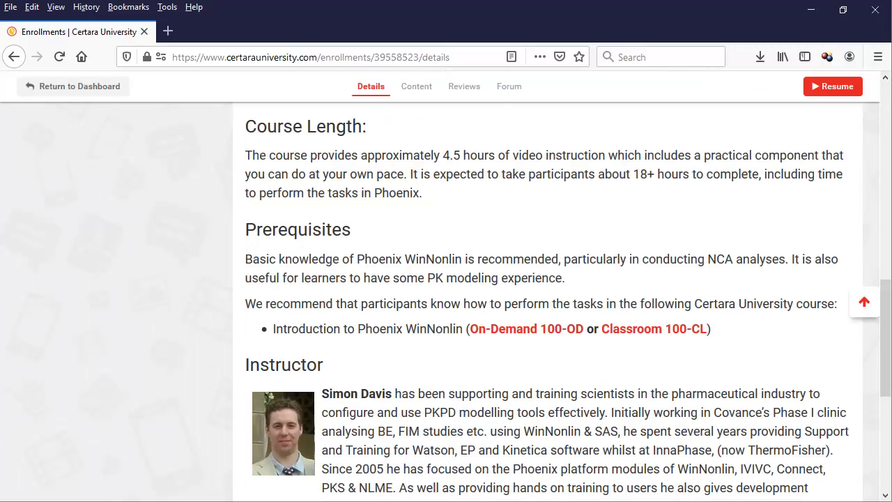